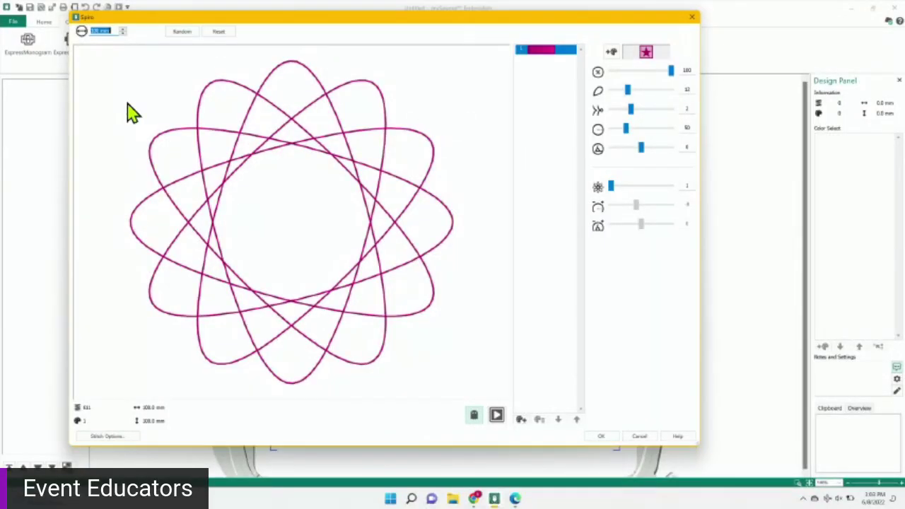
Set the Spiro design's overall size to 150 mm
click(113, 32)
key(BackSpace)
key(BackSpace)
key(BackSpace)
key(BackSpace)
key(BackSpace)
key(BackSpace)
text(150)
Generate random Spiro patterns until a spiderweb-like pattern with looped inner rings comes up, then place it in the hoop
click(184, 34)
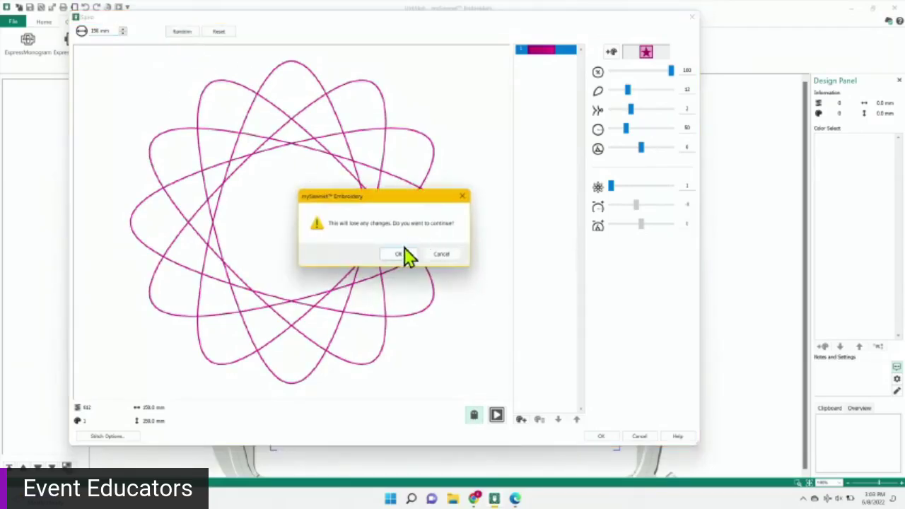
click(400, 255)
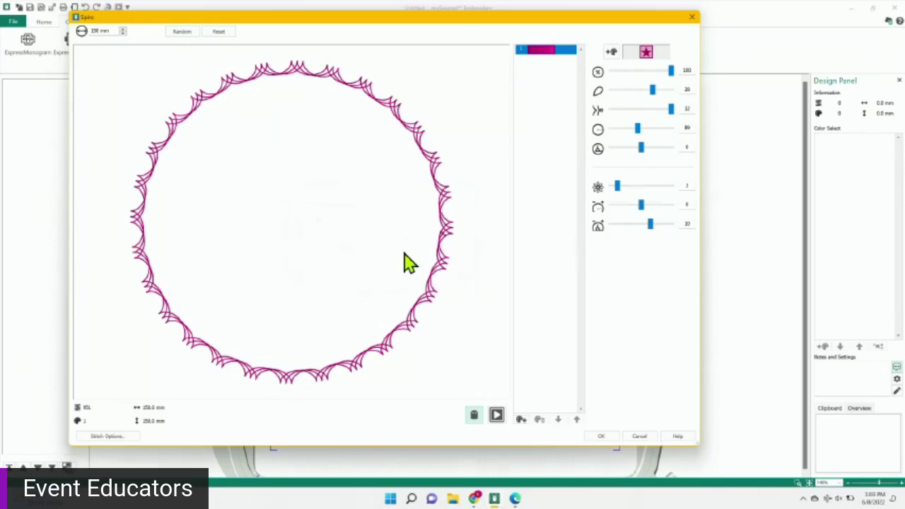
click(184, 36)
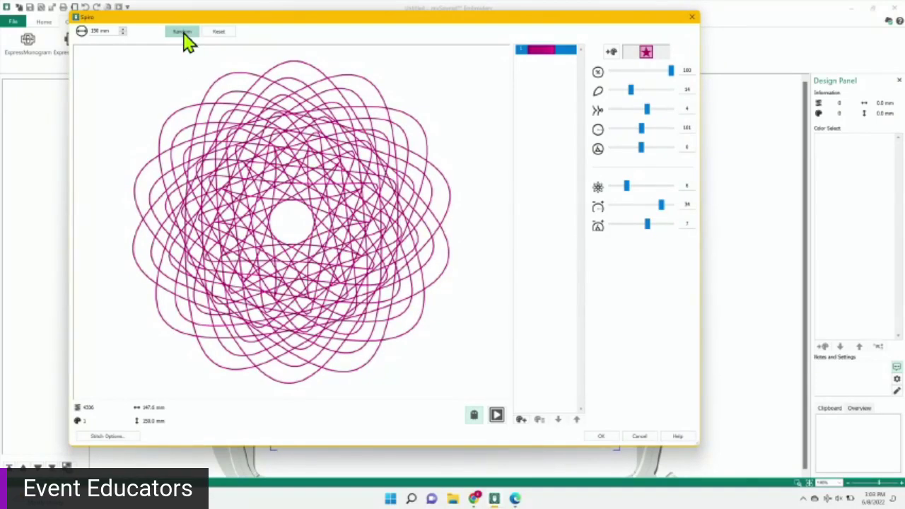
click(184, 35)
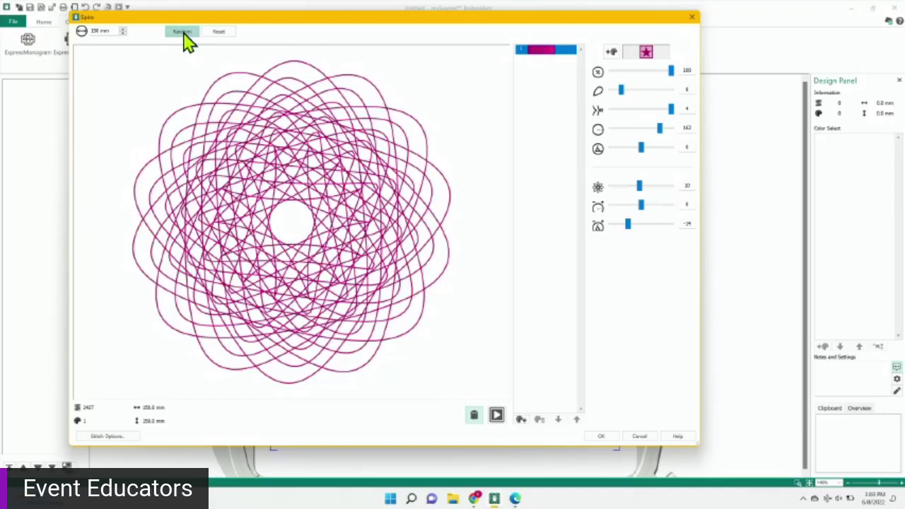
click(184, 36)
click(184, 35)
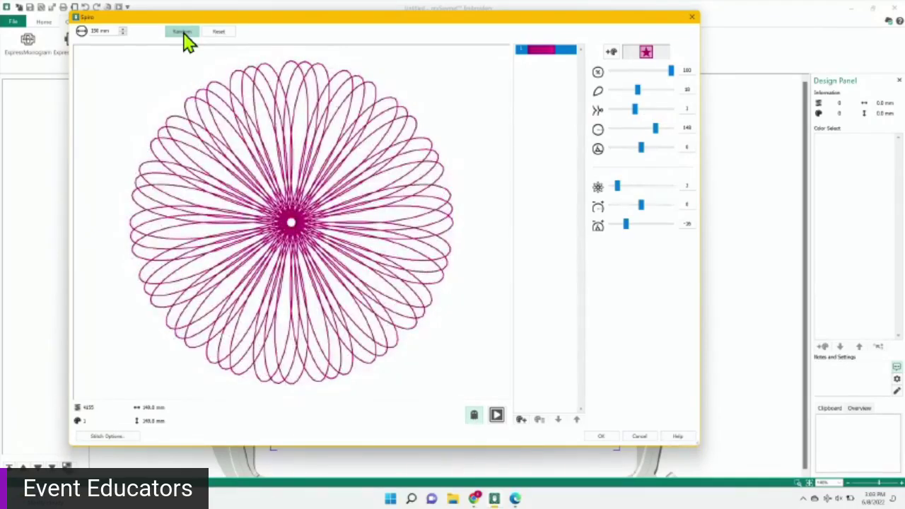
click(184, 35)
click(184, 35)
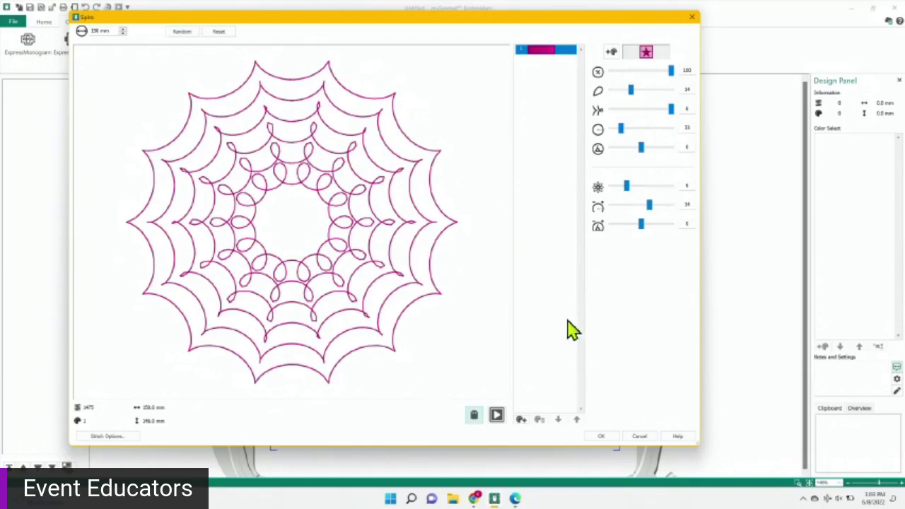
click(607, 437)
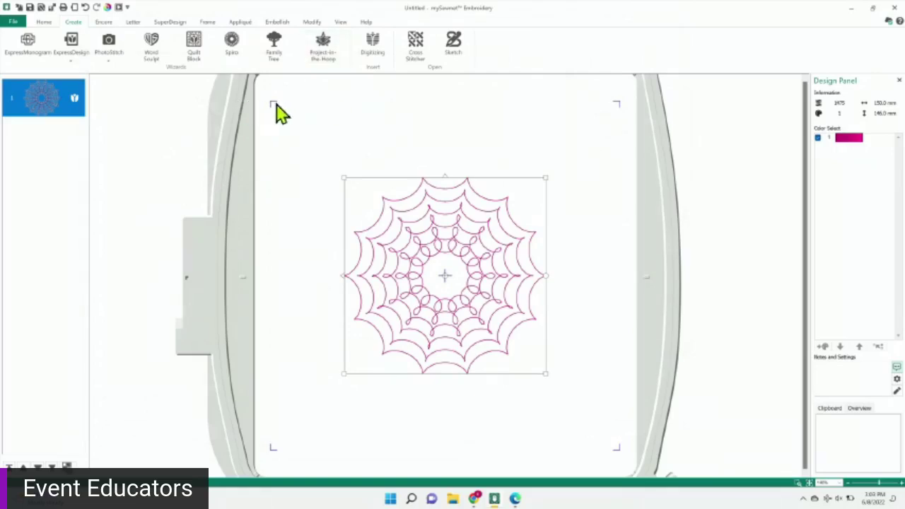
Reopen the placed Spiro design for editing and generate random patterns until a dense ring of overlapping loops comes up
click(233, 40)
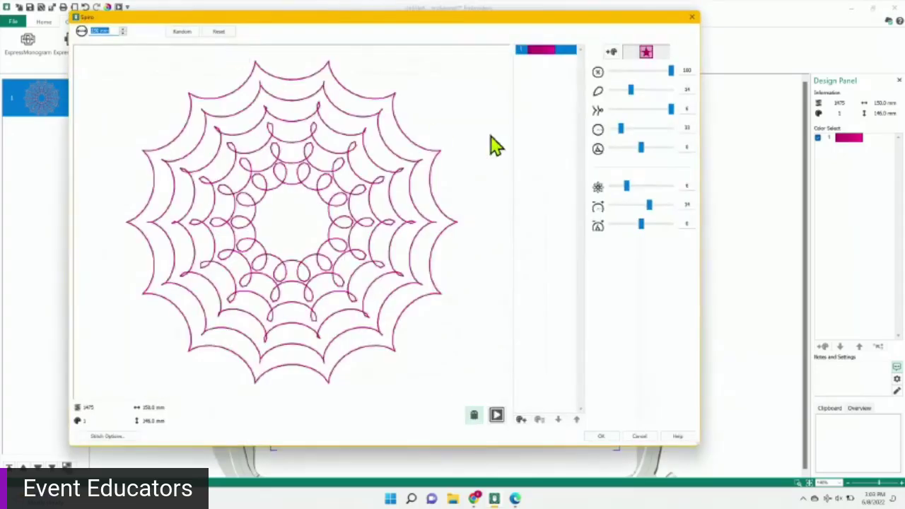
click(182, 33)
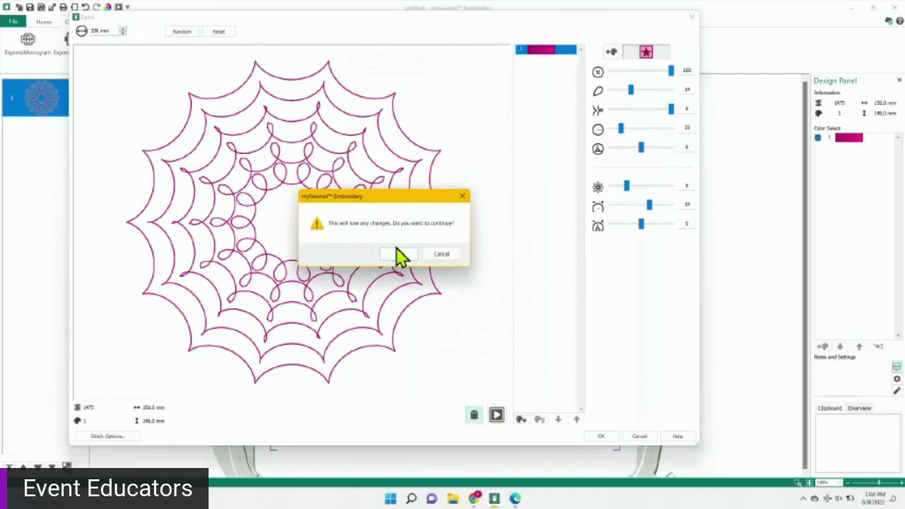
click(398, 255)
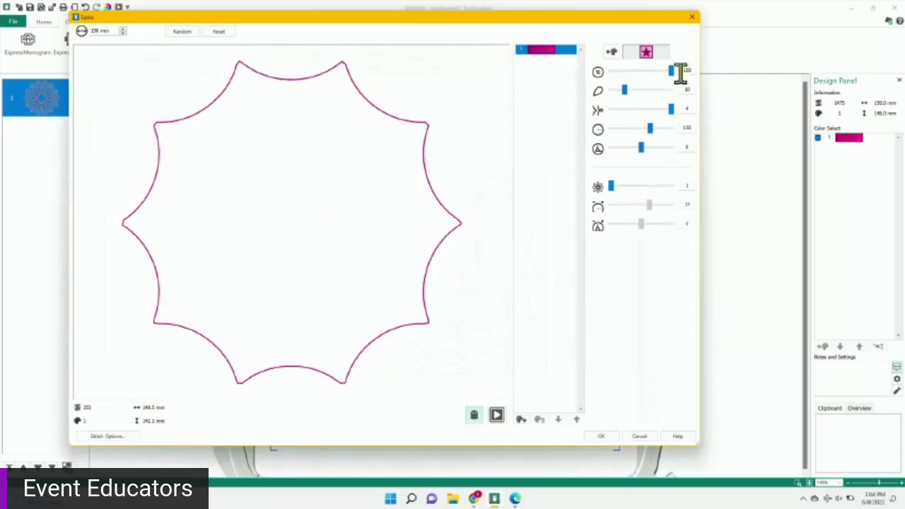
click(186, 35)
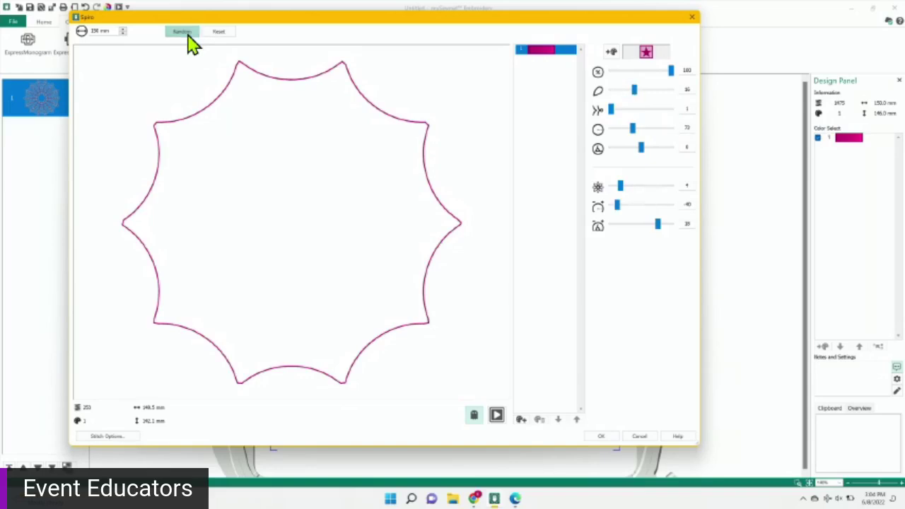
click(186, 33)
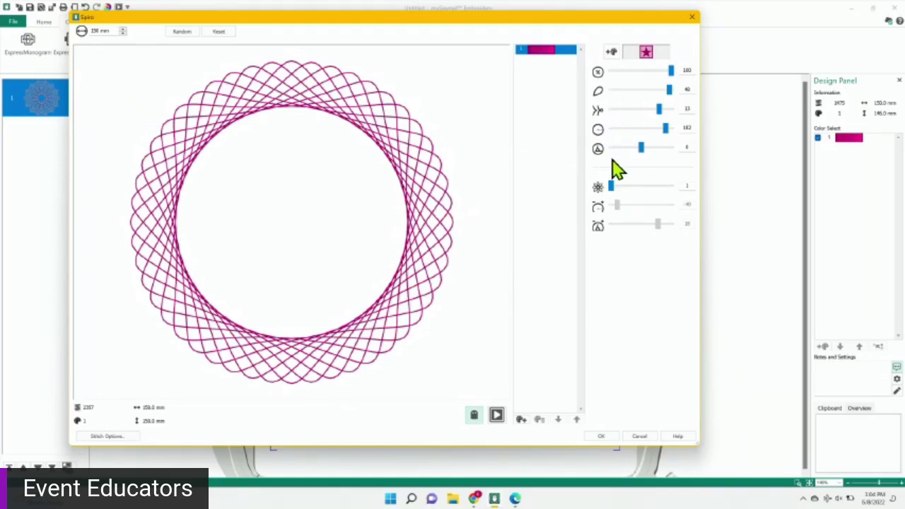
Reduce the Spiro pattern's petal count to 23 and set the petal-spacing value directly below it to 17
click(616, 91)
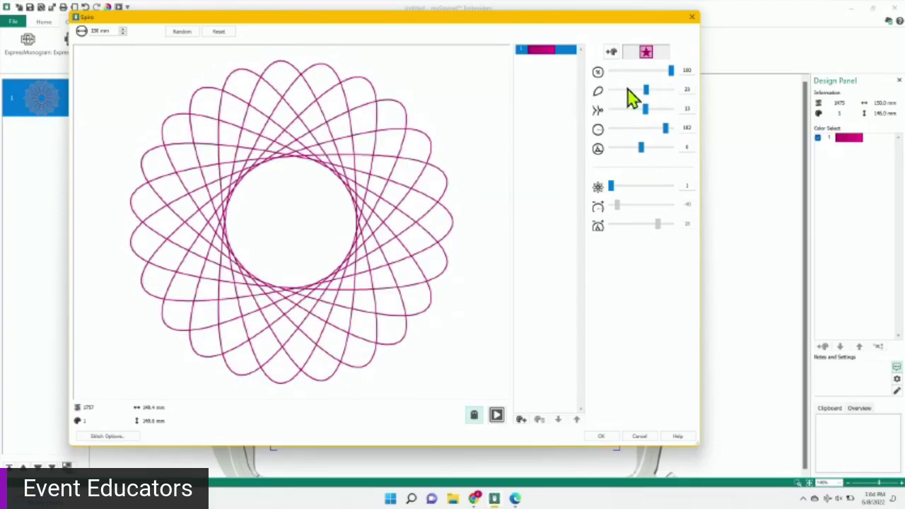
click(627, 92)
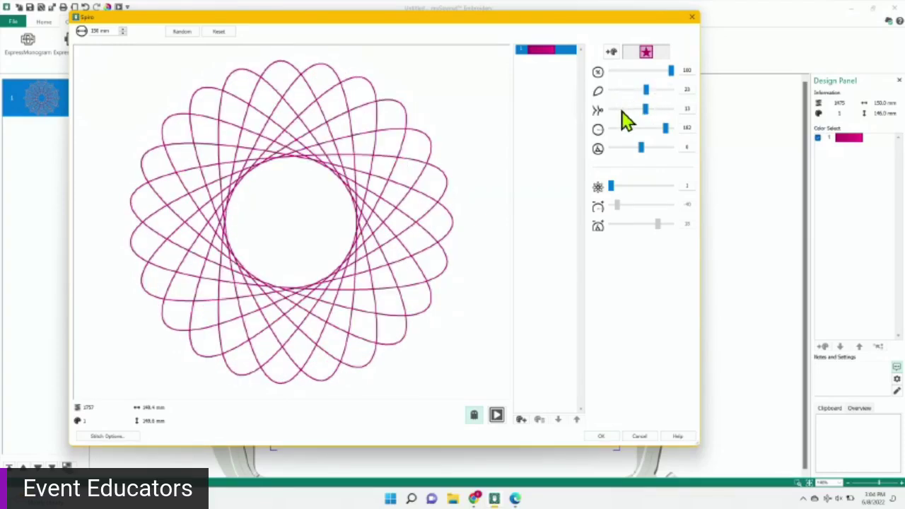
click(622, 112)
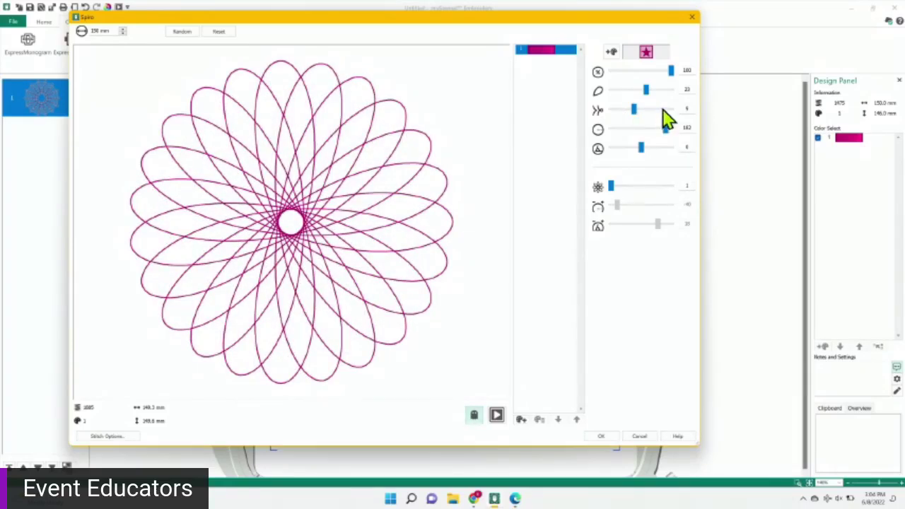
click(656, 110)
click(655, 110)
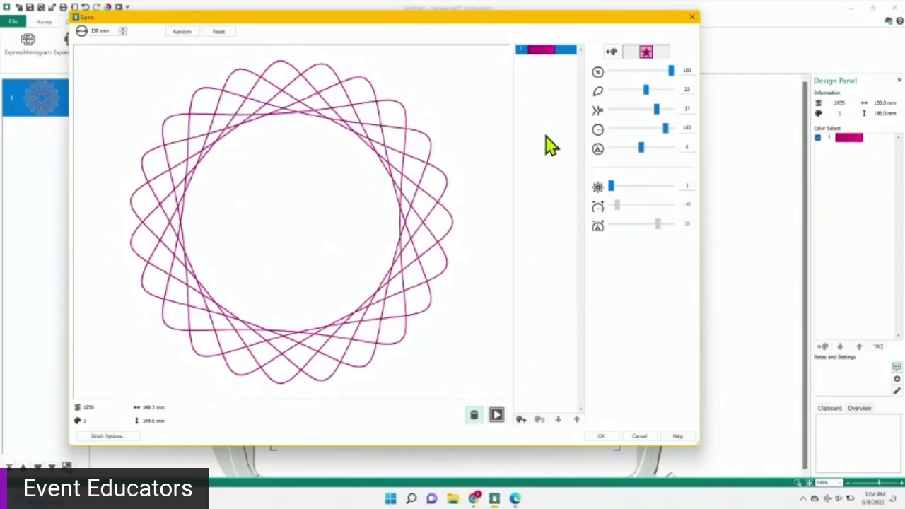
Add a second thread color to the Spiro design using Robison-Anton Rayon 40 Harvest Green
click(521, 420)
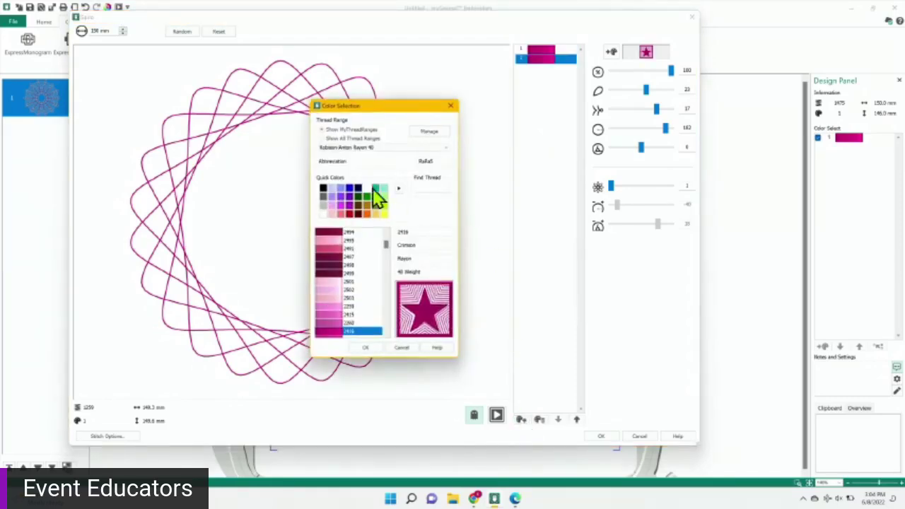
click(374, 189)
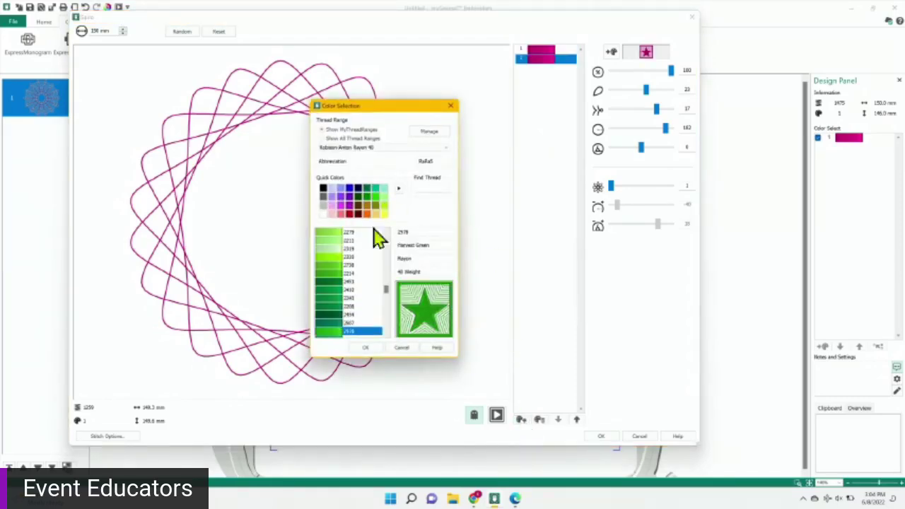
click(367, 347)
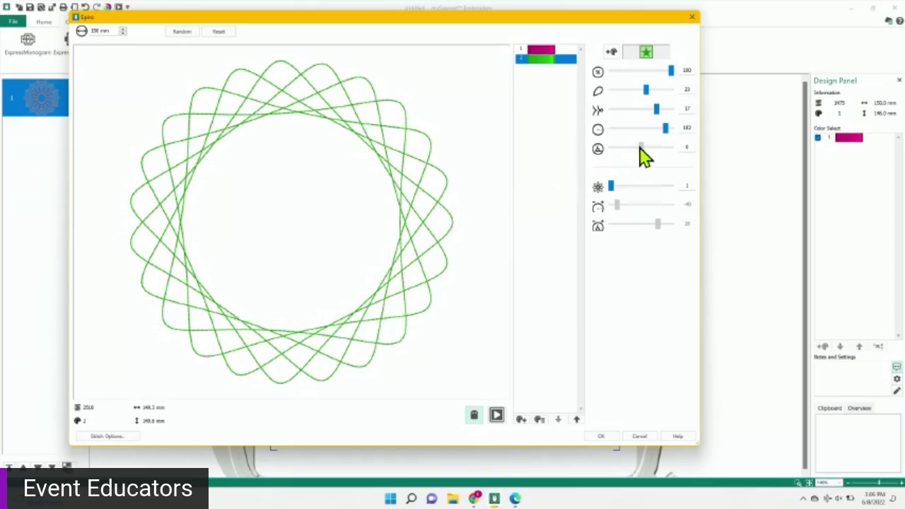
Set the green layer's angle to -21 with Ghost Mode off, and move green to first in the color order
drag(641, 147, 628, 147)
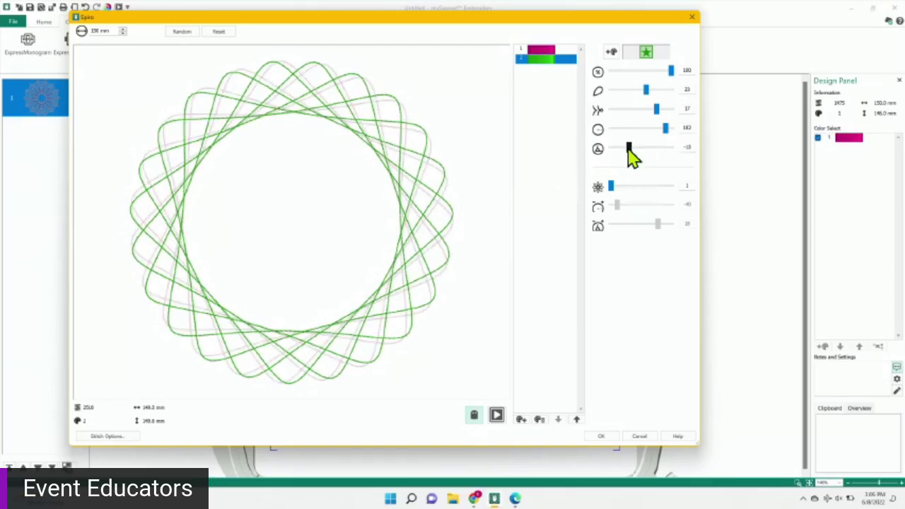
drag(624, 149, 621, 149)
click(474, 416)
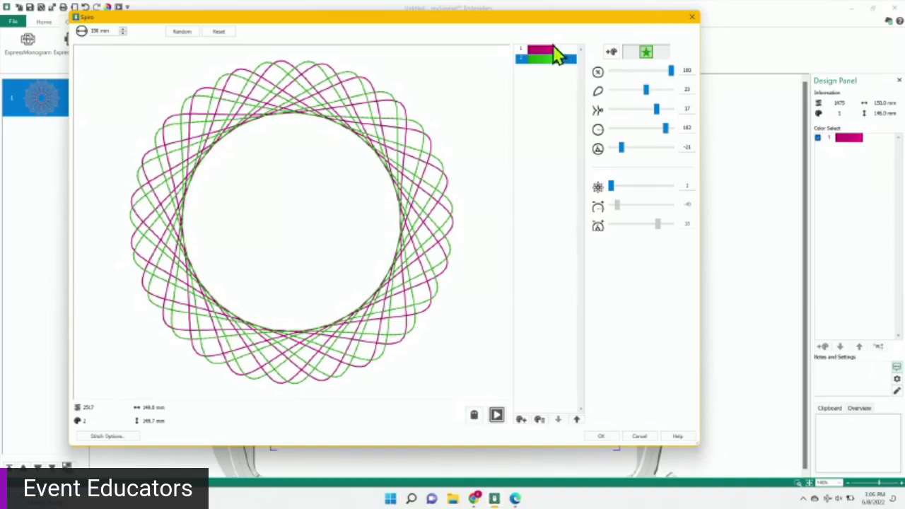
click(577, 421)
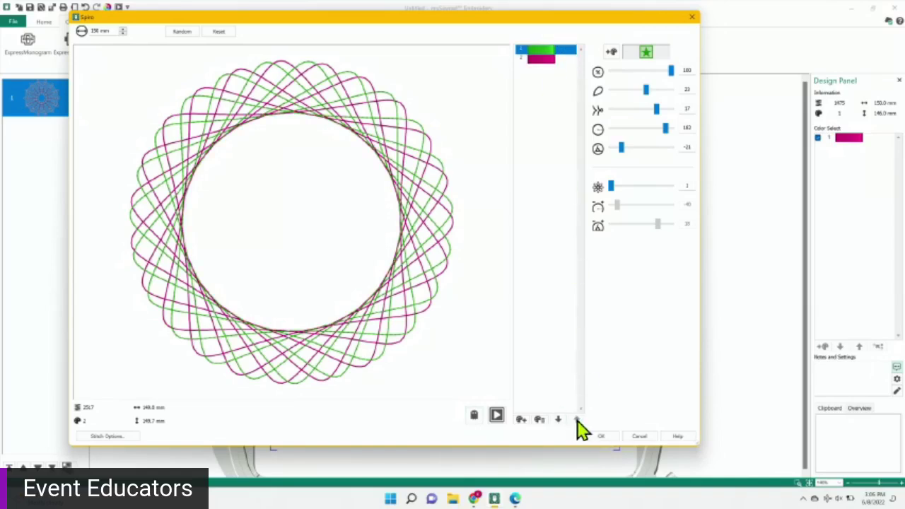
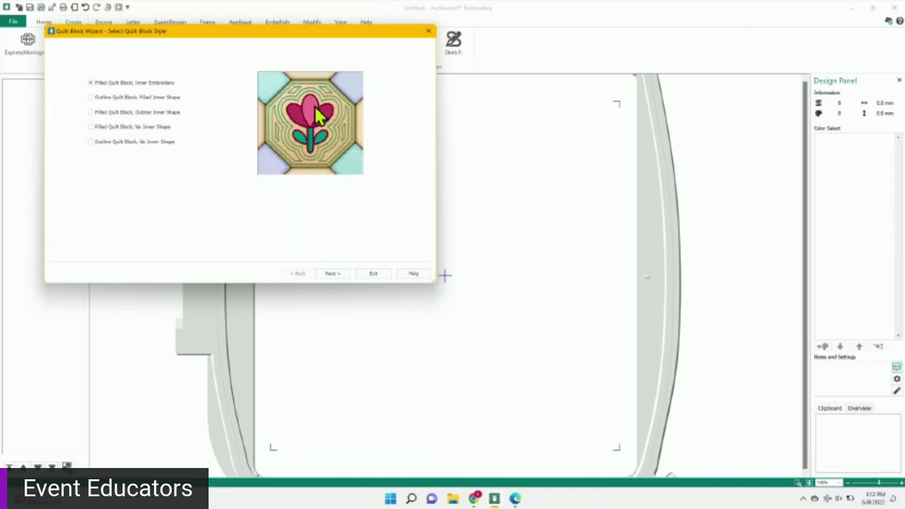
Enlarge the Quilt Block Wizard and preview the outline and filled block styles, with and without an inner shape
click(92, 98)
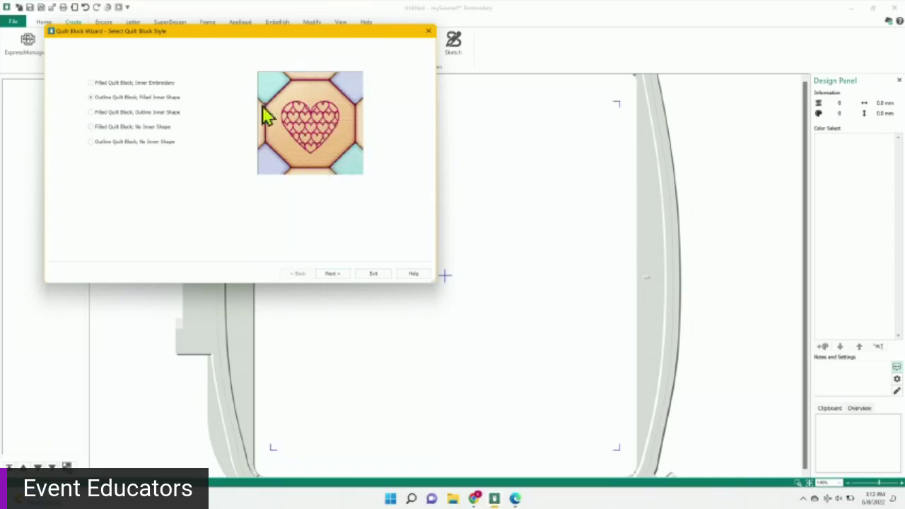
click(91, 112)
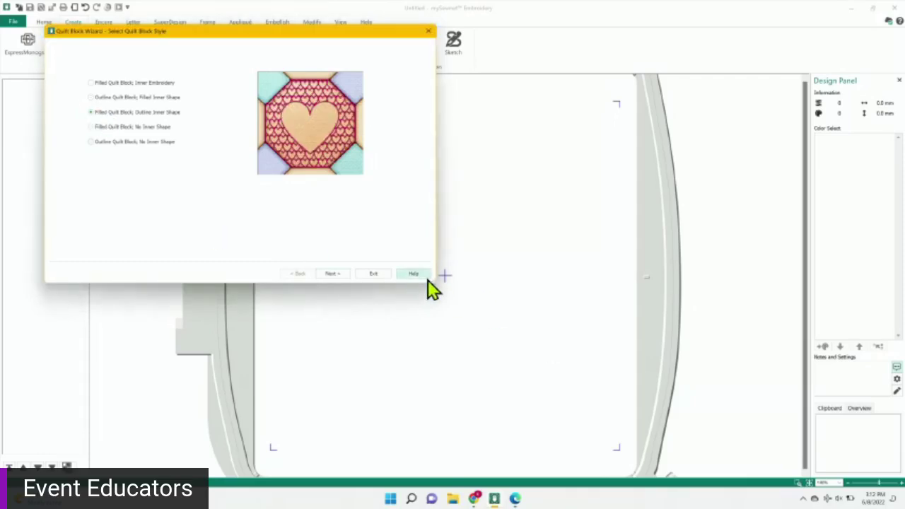
drag(435, 282, 773, 487)
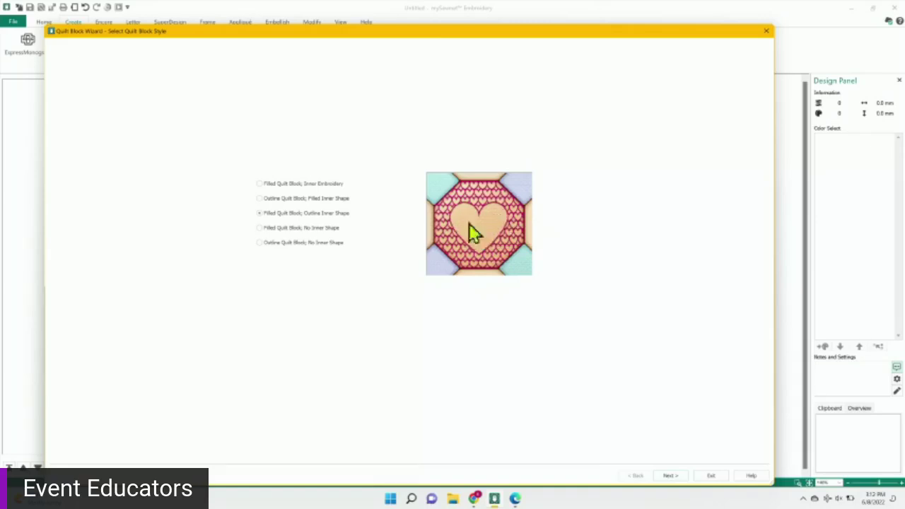
click(260, 228)
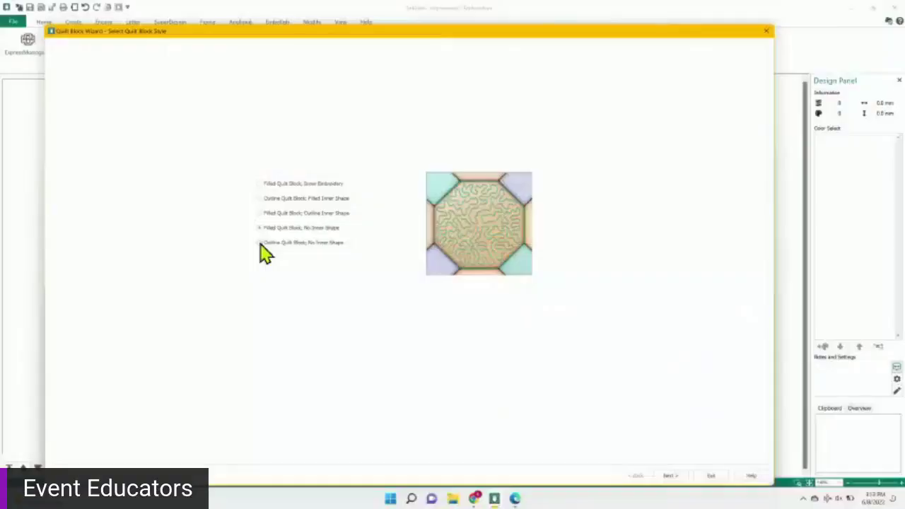
click(259, 243)
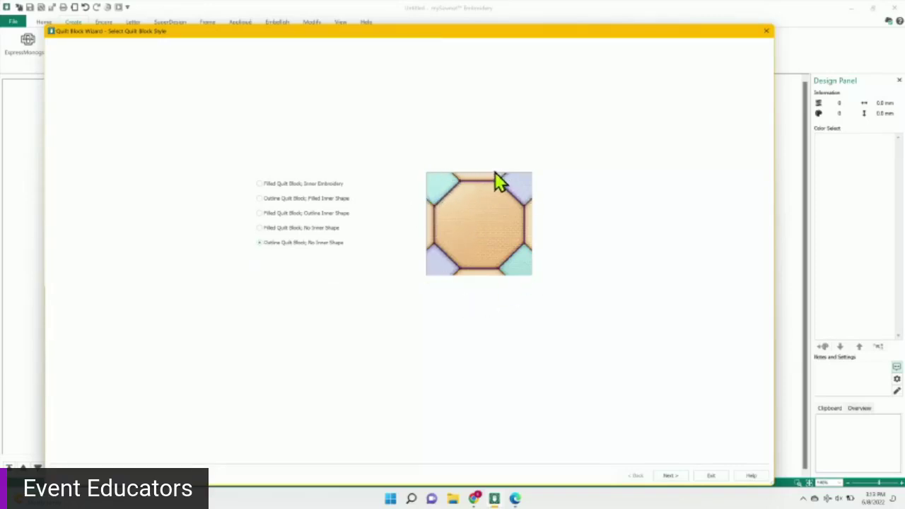
Choose the Filled Quilt Block; Inner Embroidery style and keep the square shape 1 for the block
click(260, 184)
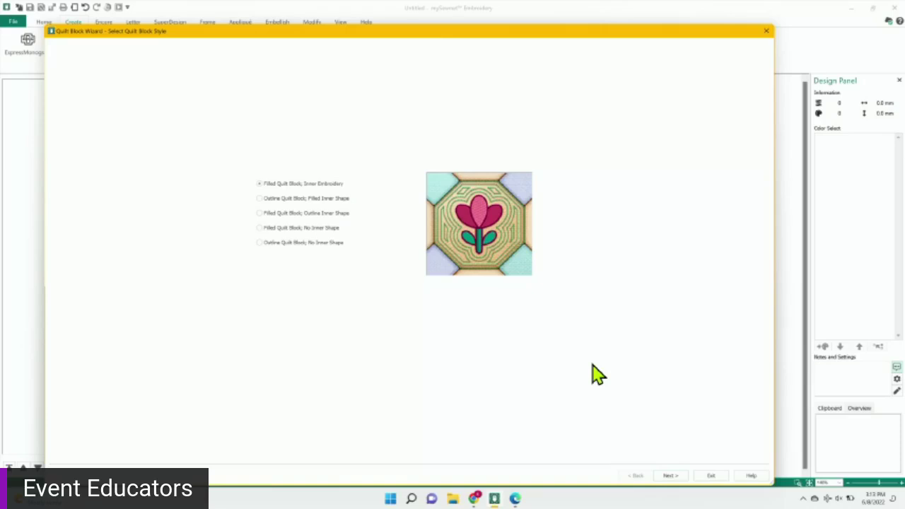
click(668, 475)
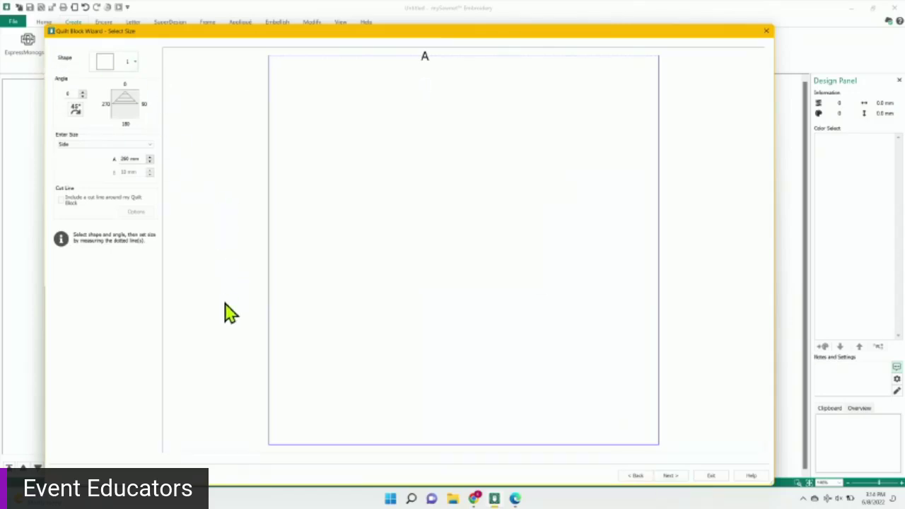
click(135, 62)
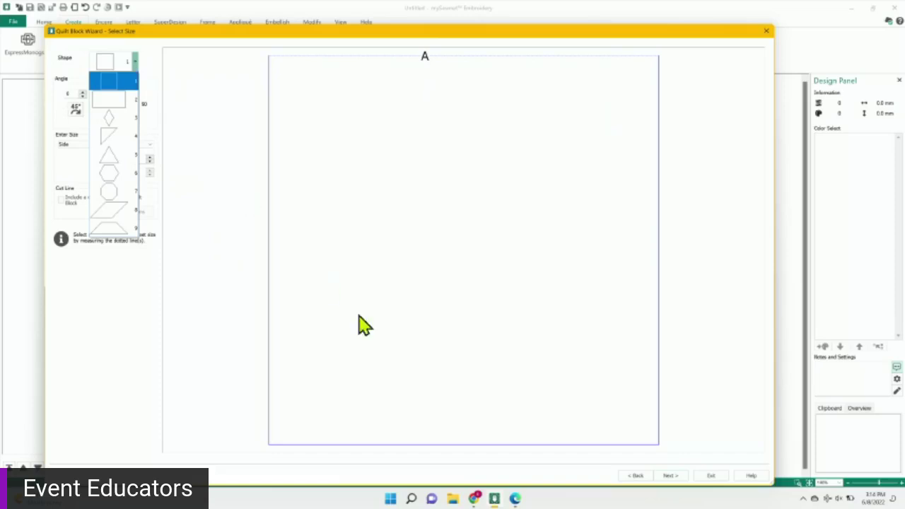
click(533, 325)
click(672, 476)
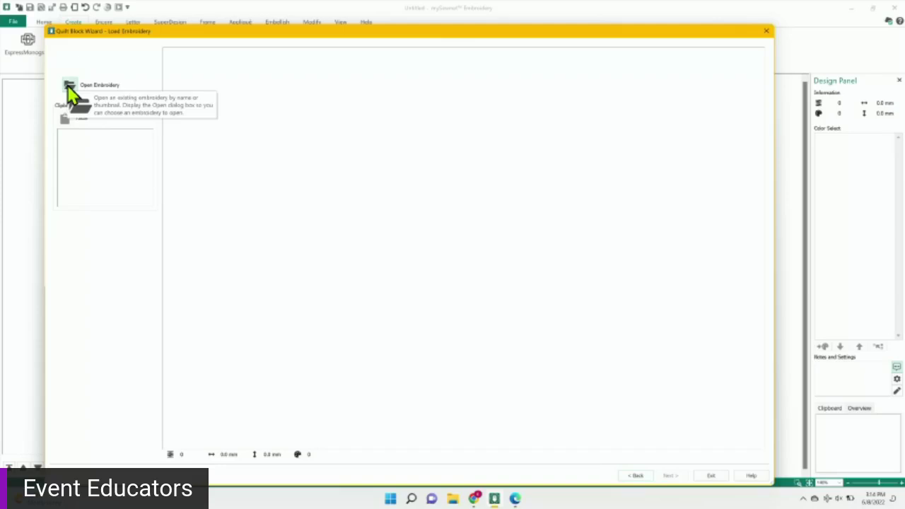
Load the Dragonfly 2 embroidery from the Desktop as the quilt block's inner design
click(70, 86)
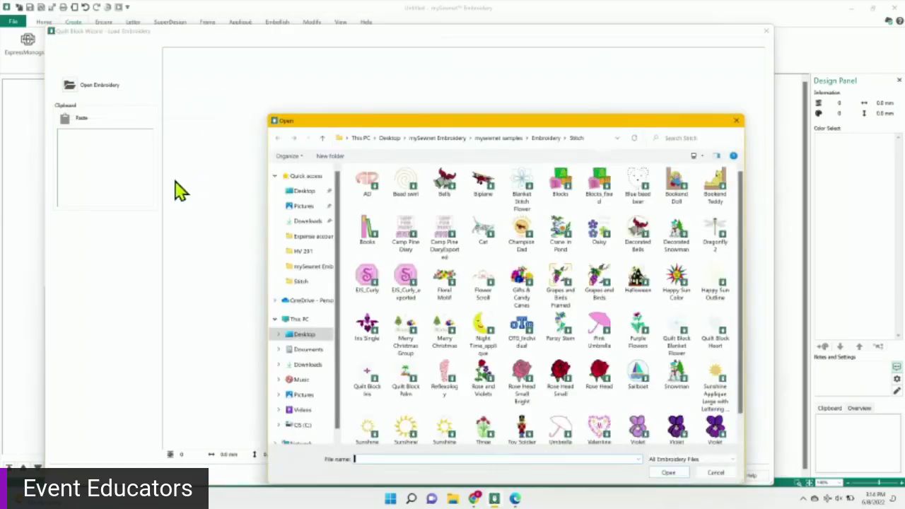
click(305, 193)
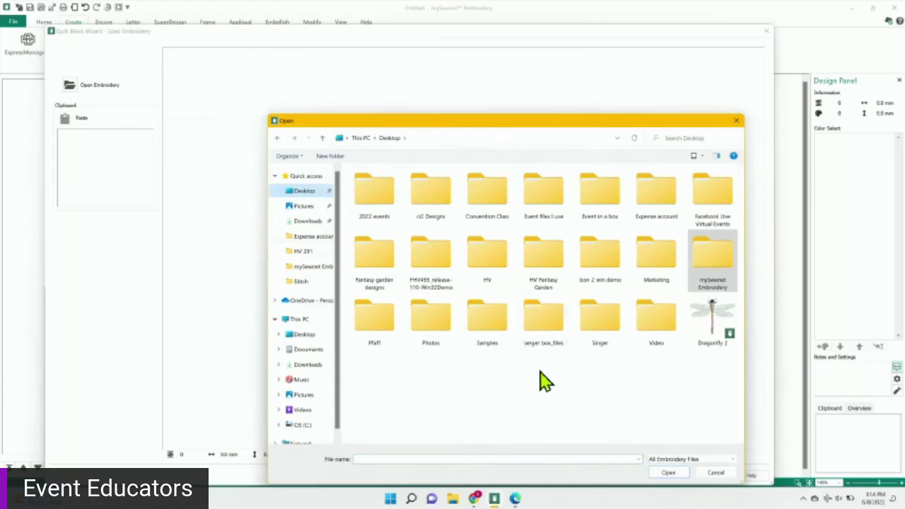
click(711, 320)
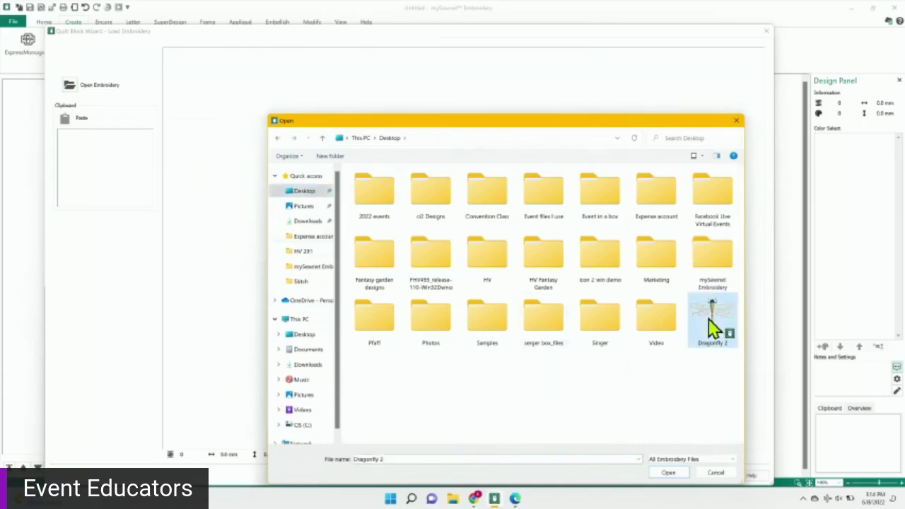
click(669, 472)
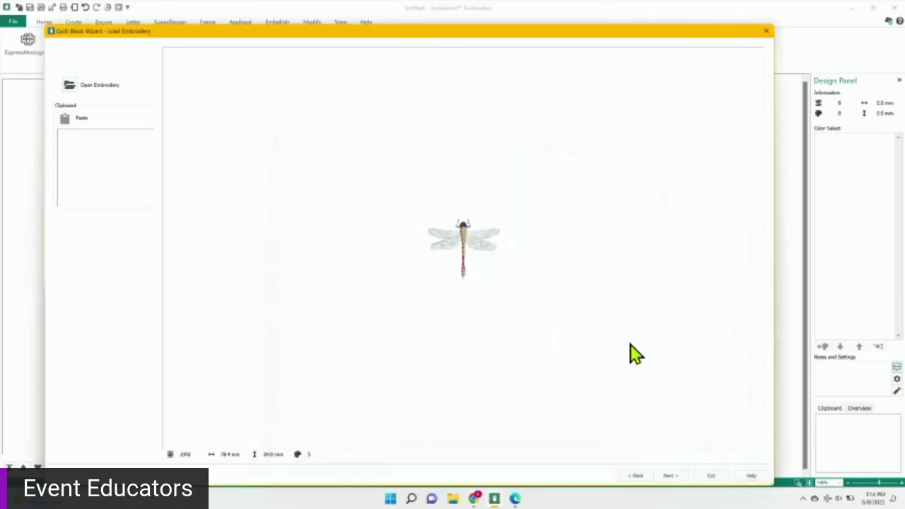
Set the outline margin around the dragonfly to 3 mm and proceed to the fill pattern selection
click(668, 476)
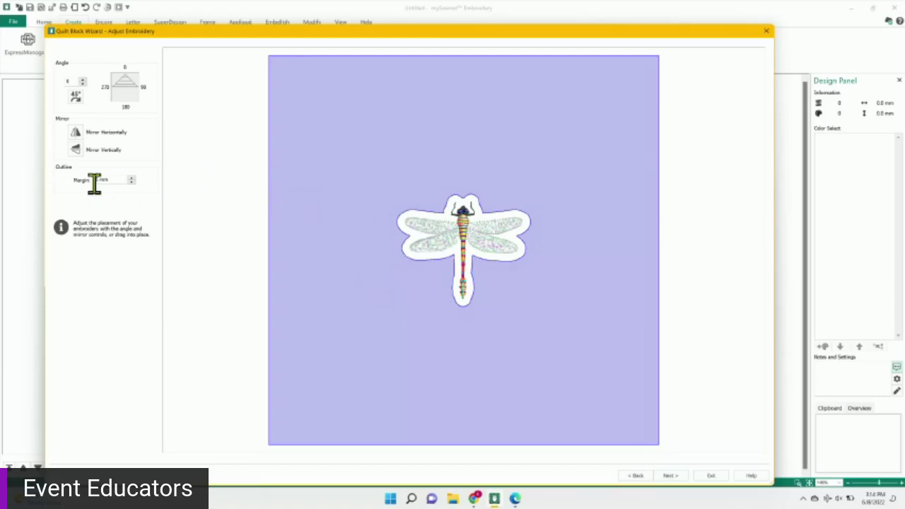
drag(94, 181, 90, 180)
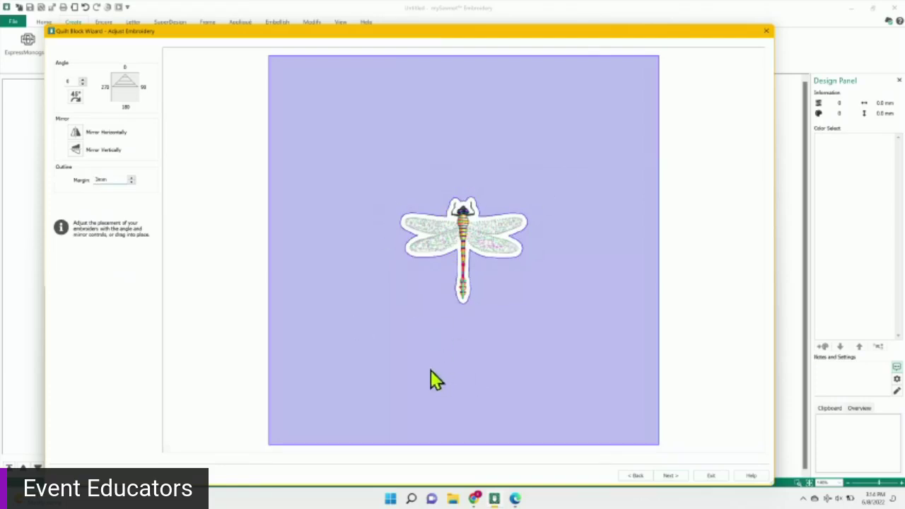
click(671, 475)
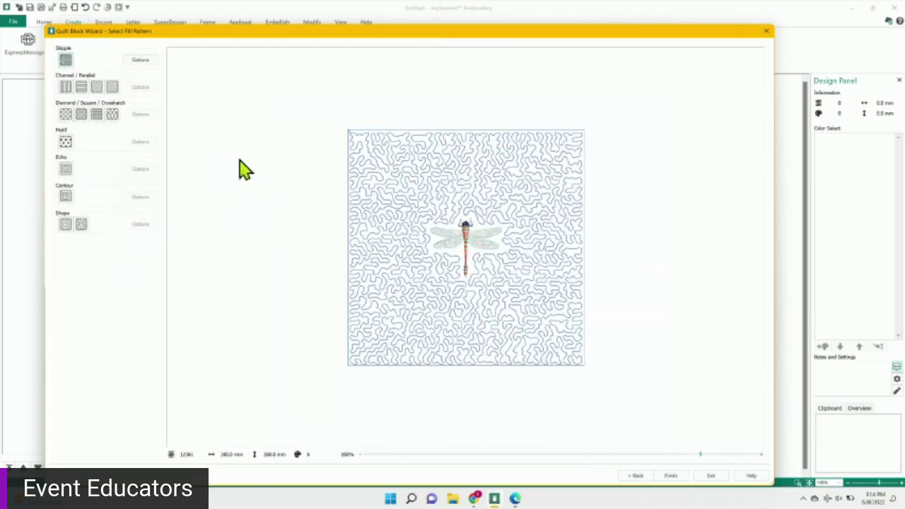
Try the Straight style for the block's stipple fill and return it to Curved
click(139, 61)
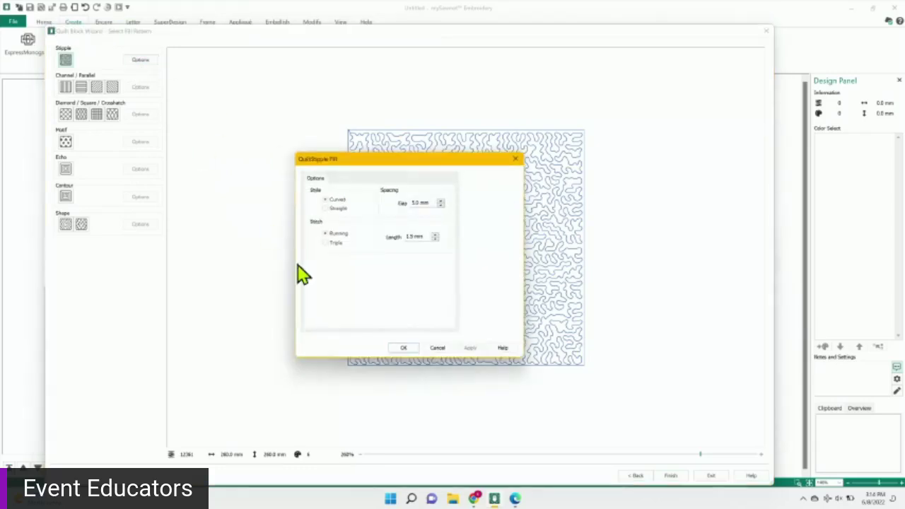
click(323, 208)
click(403, 349)
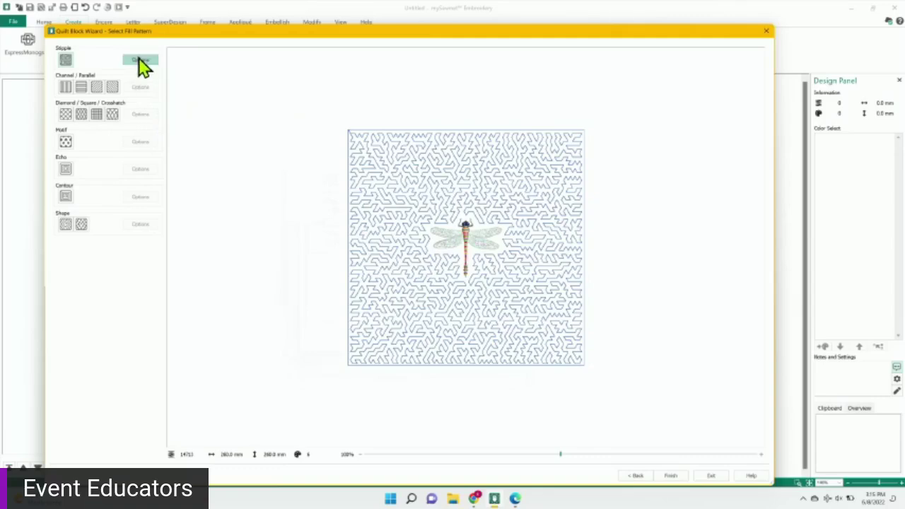
click(139, 59)
click(331, 201)
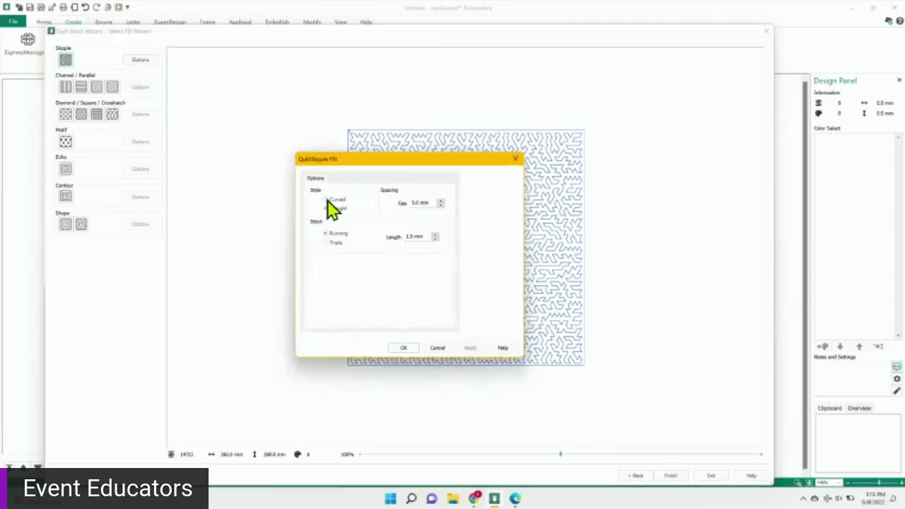
click(414, 384)
click(403, 348)
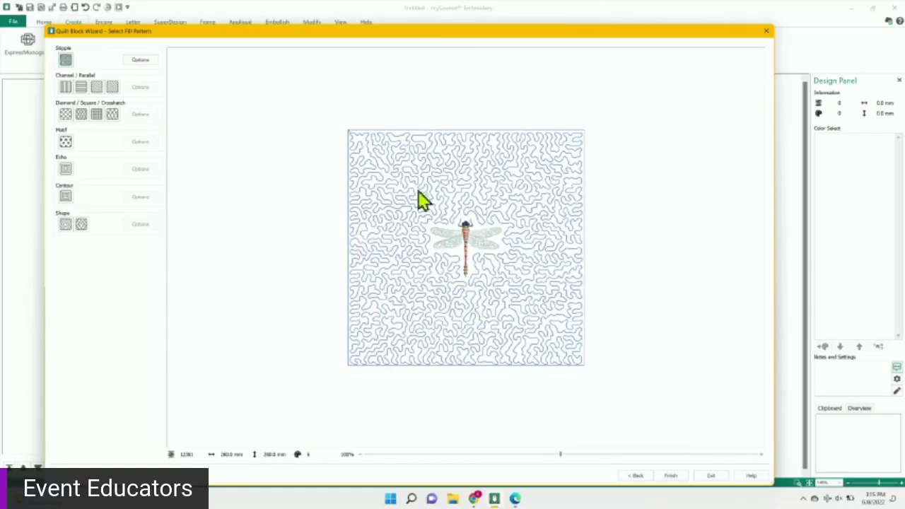
Compare the channel, diamond, echo and contour fill patterns, and finish the quilt block with the Echo fill
click(67, 88)
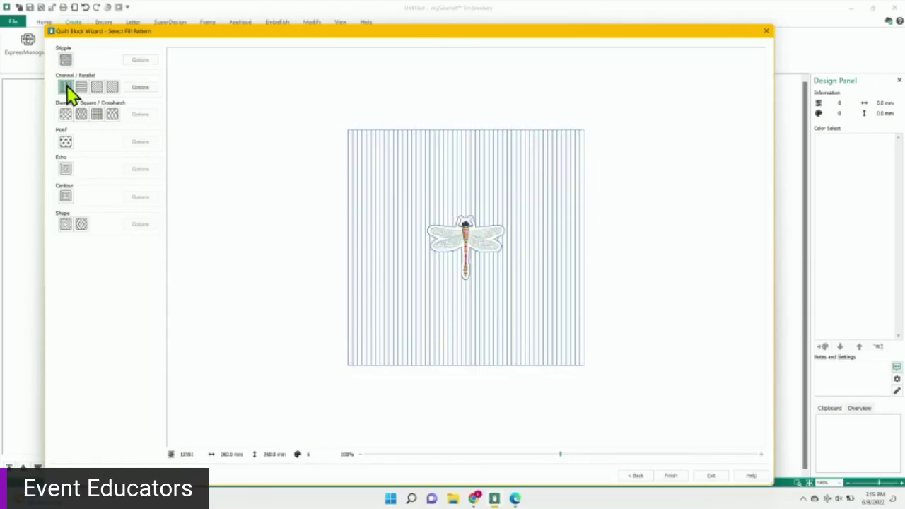
click(65, 114)
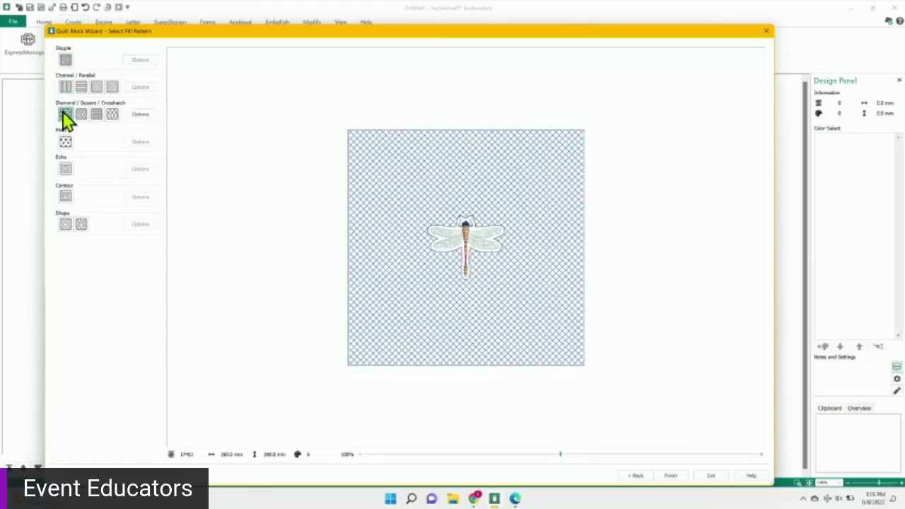
click(65, 170)
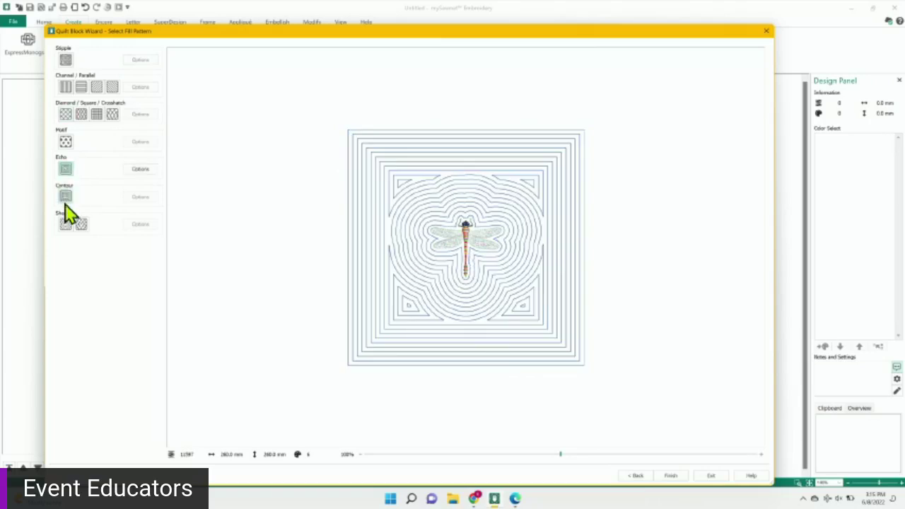
click(66, 198)
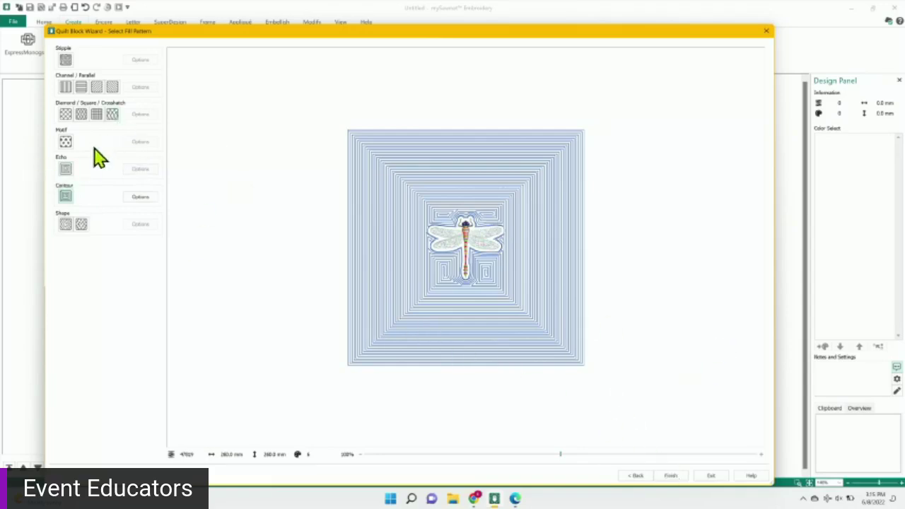
click(66, 170)
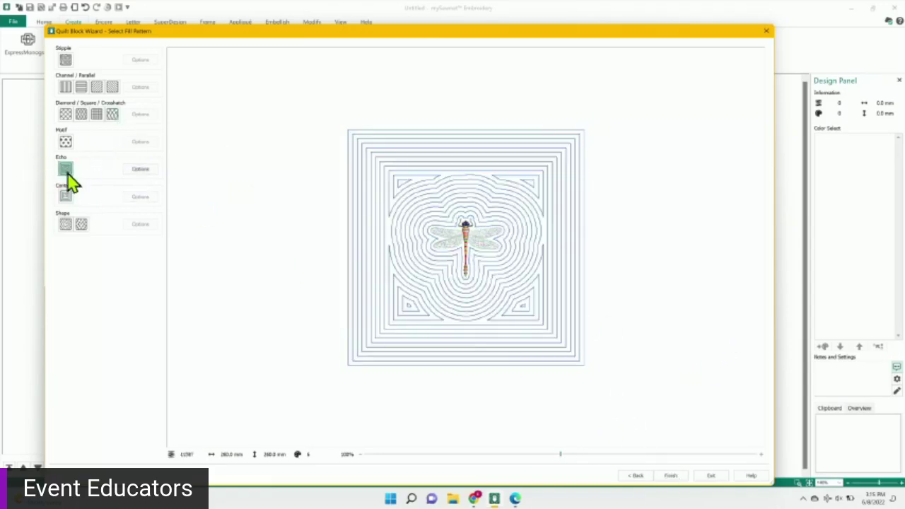
click(672, 483)
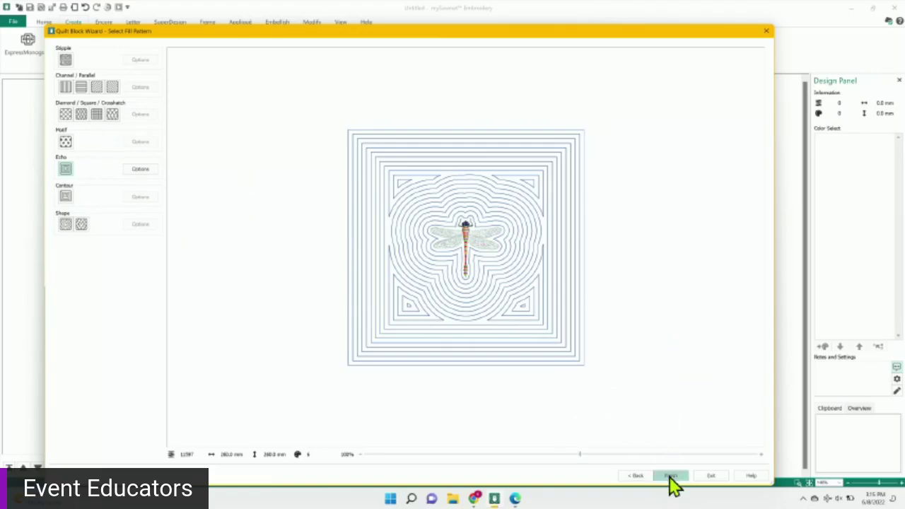
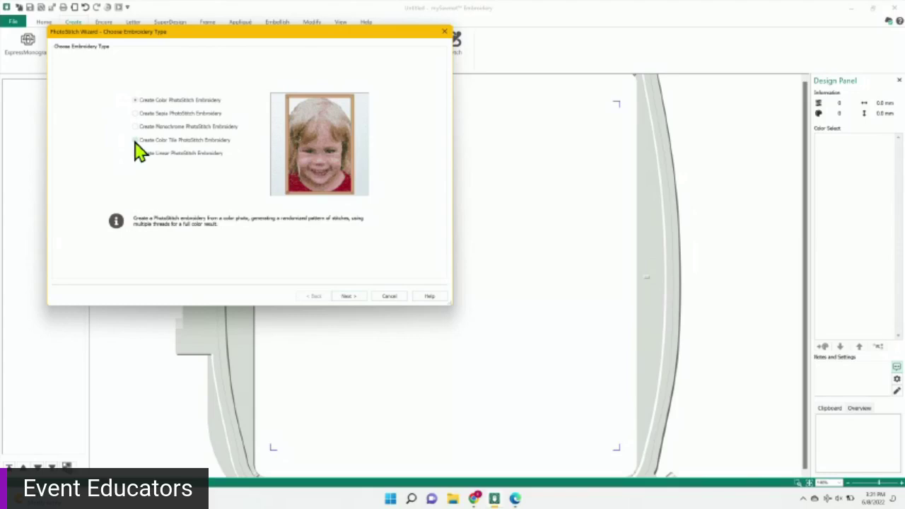
Choose the Color Tile PhotoStitch type and load sunflower.jpg from the "Event files I use" folder as its picture
click(136, 141)
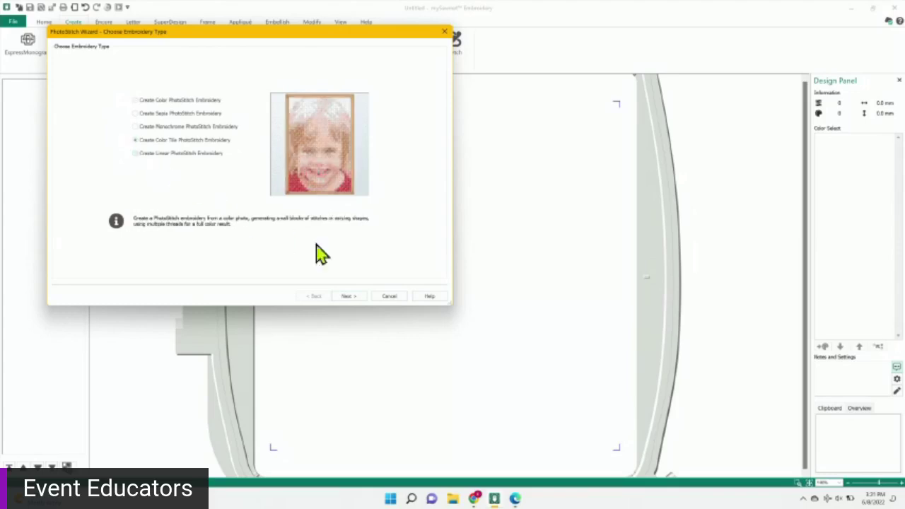
click(350, 298)
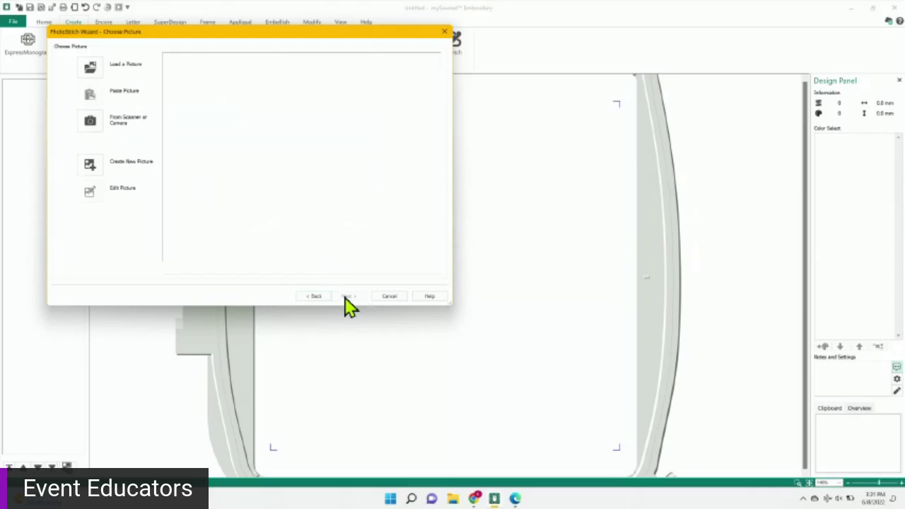
click(98, 71)
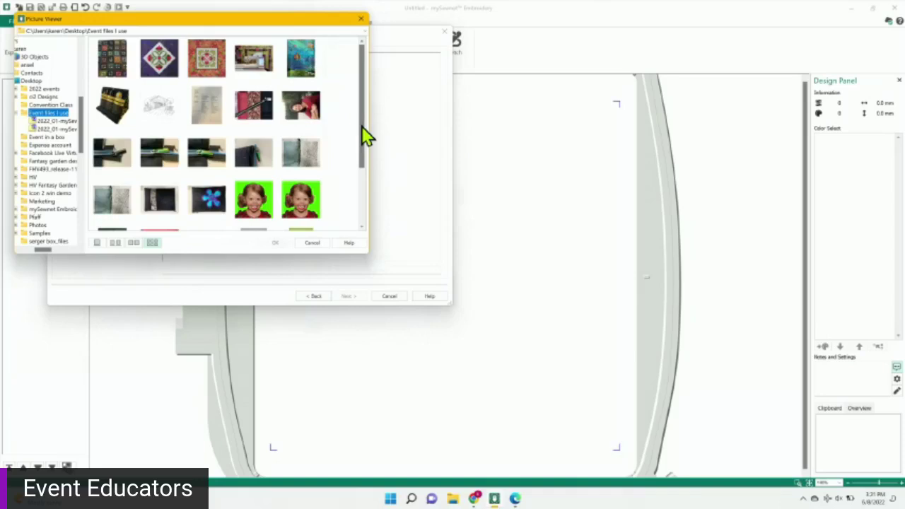
drag(362, 136, 360, 238)
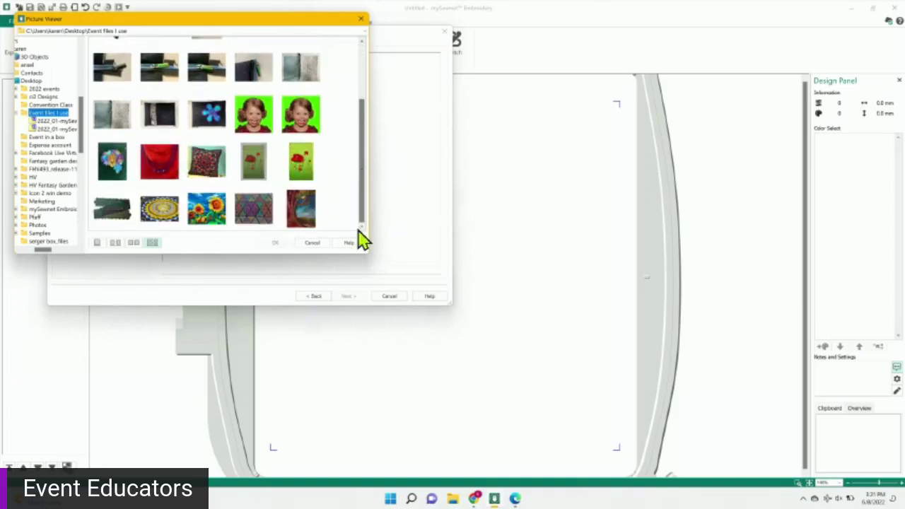
double_click(212, 214)
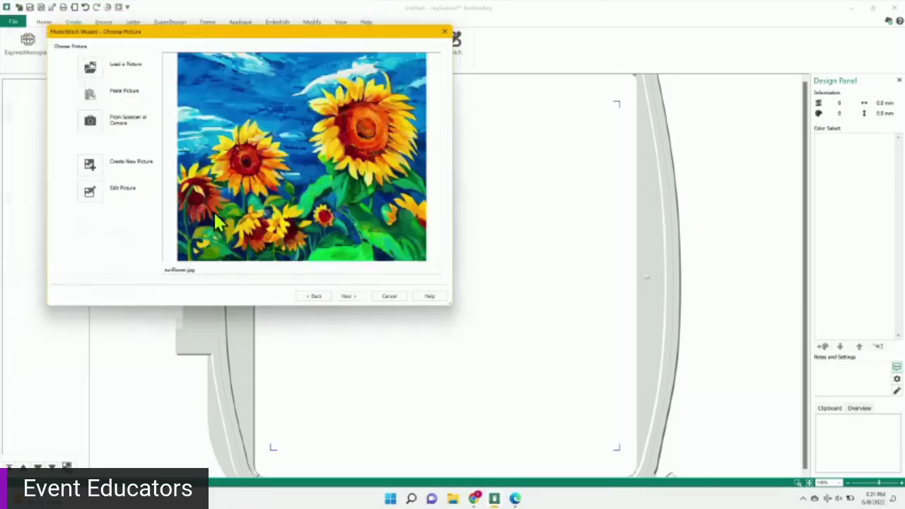
click(348, 296)
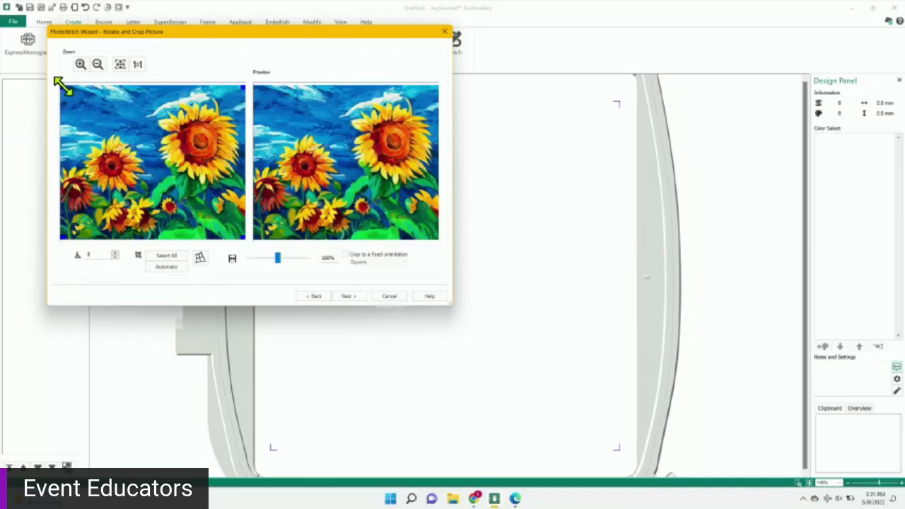
Try cropping away the left half of the sunflower picture and restore the full crop area
drag(56, 80, 151, 84)
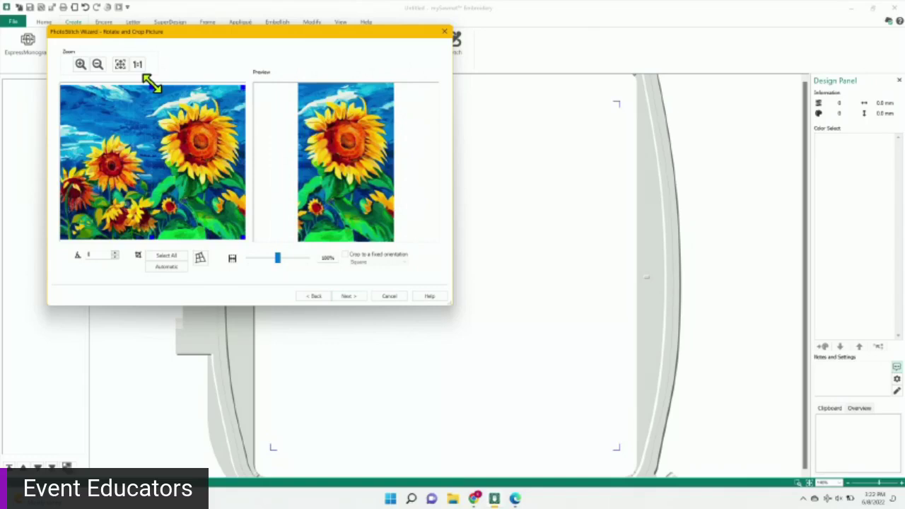
drag(151, 84, 51, 81)
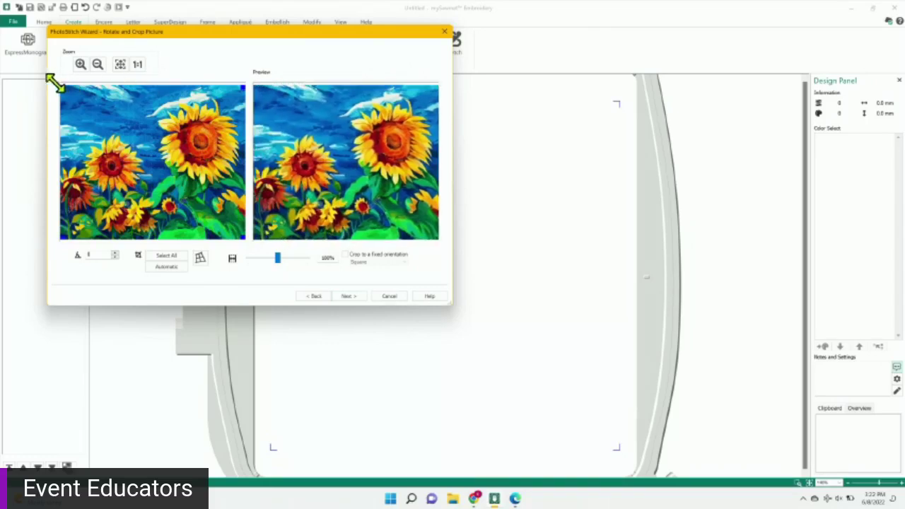
Keep the picture's full background, picture options and default design size, and proceed to the thread color selection
click(349, 296)
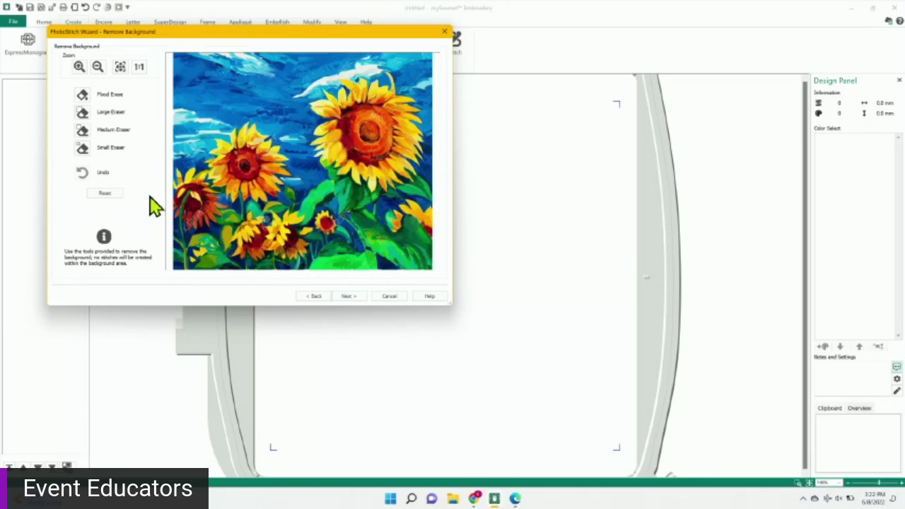
click(346, 296)
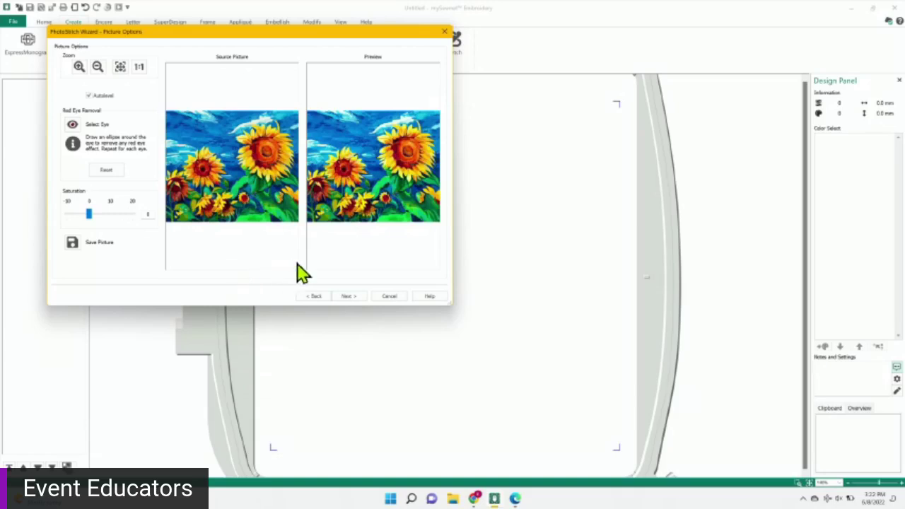
click(349, 299)
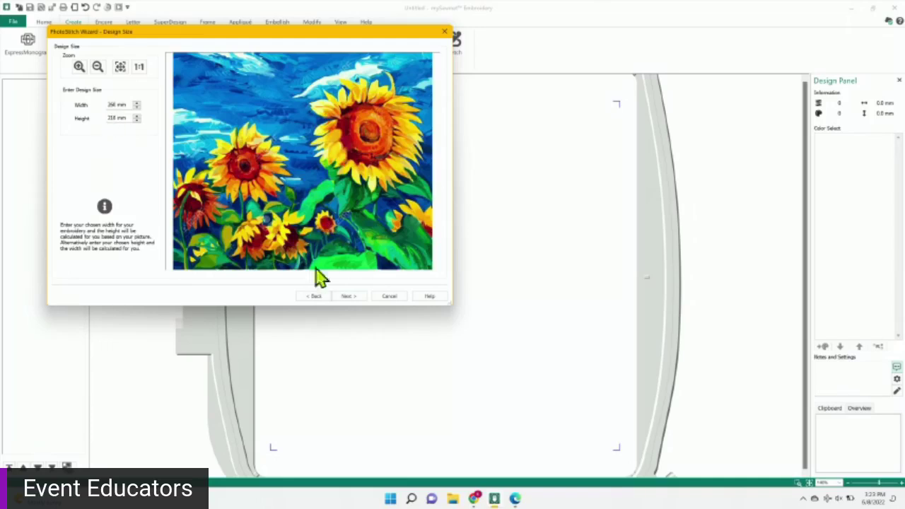
click(345, 298)
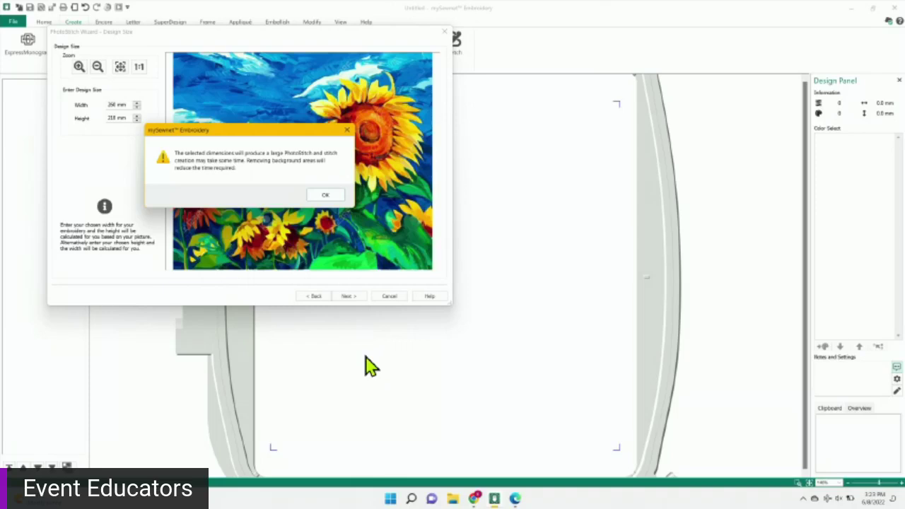
click(324, 196)
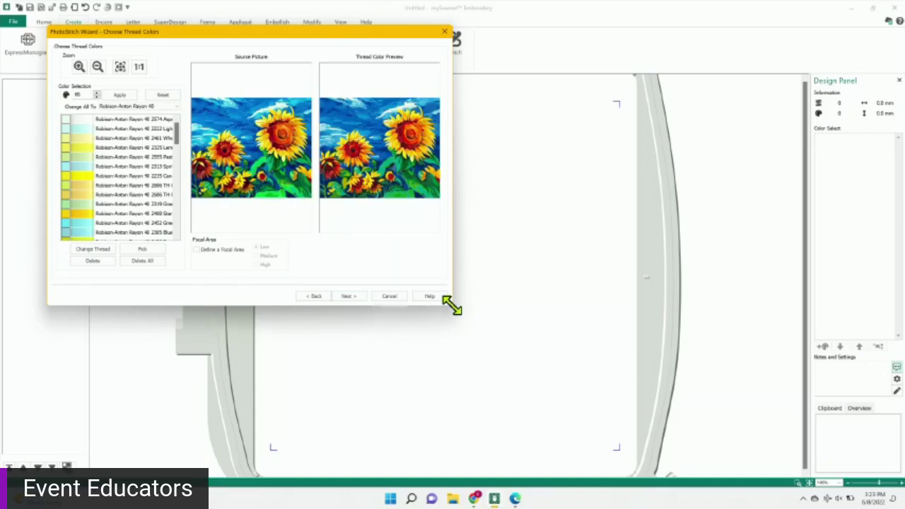
Enlarge the PhotoStitch Wizard and reduce the sunflower picture's thread colors, trying 20 and settling on 25
drag(453, 307, 551, 429)
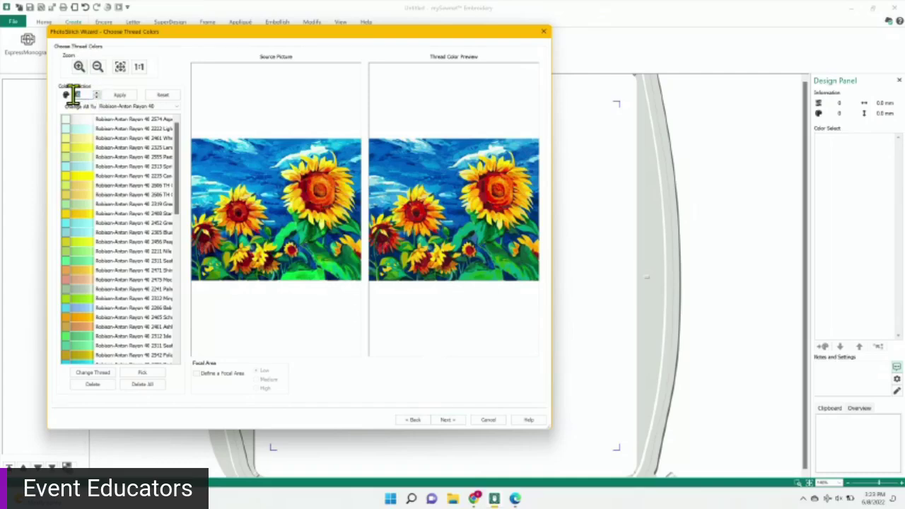
text(20)
click(116, 98)
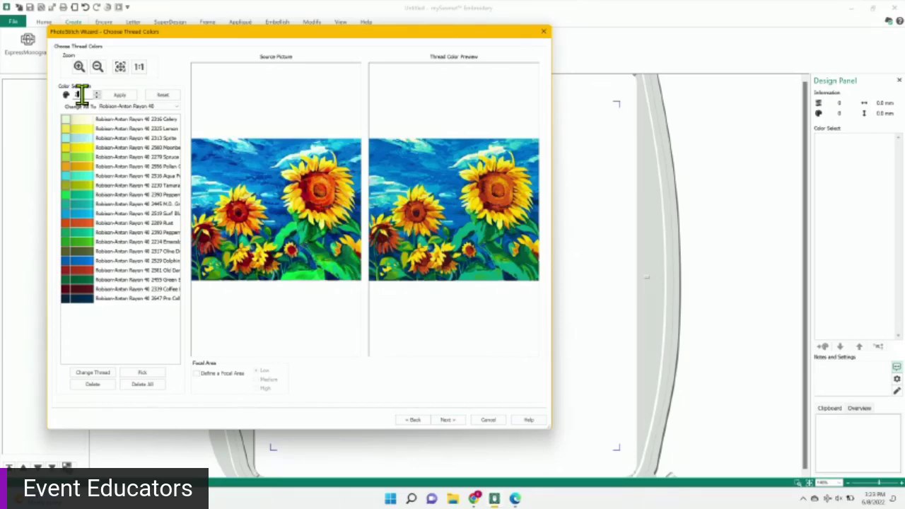
text(5)
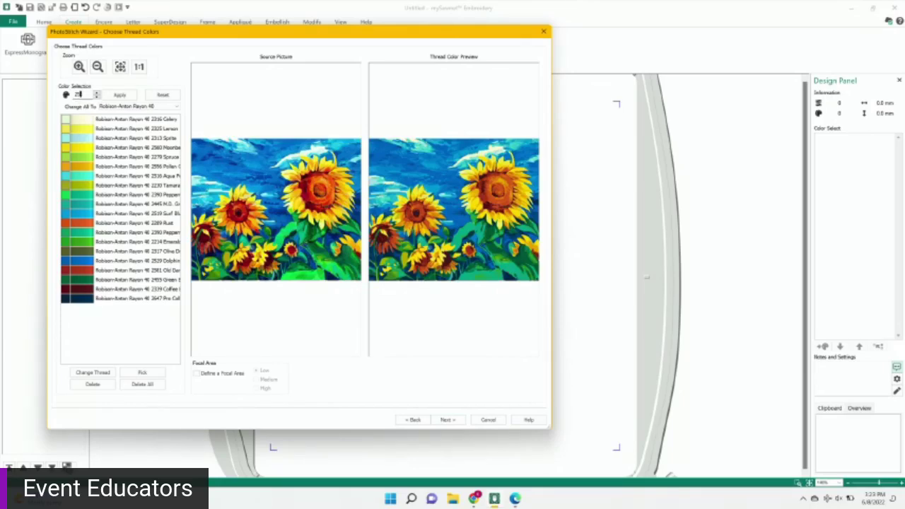
click(120, 96)
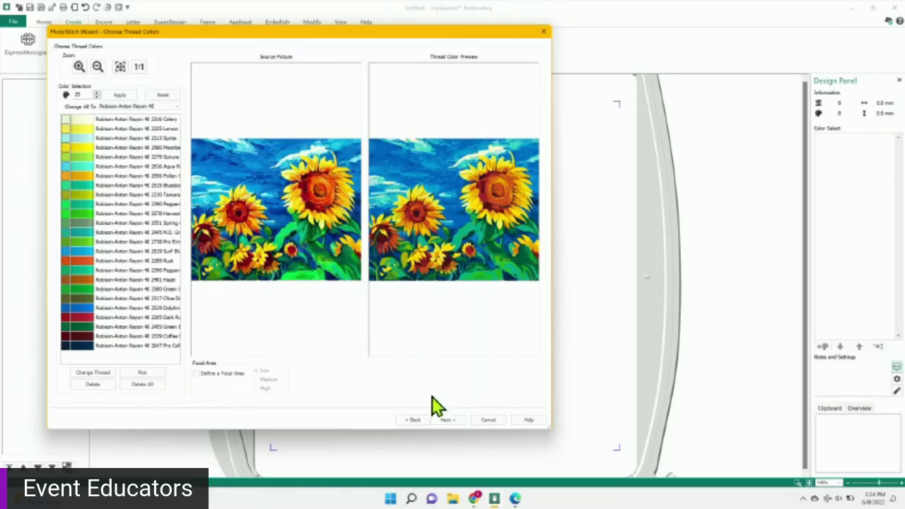
Compare the Square tile shape for the sunflower Color Tile design, switch to Hexagon tiles, and create the embroidery
click(447, 420)
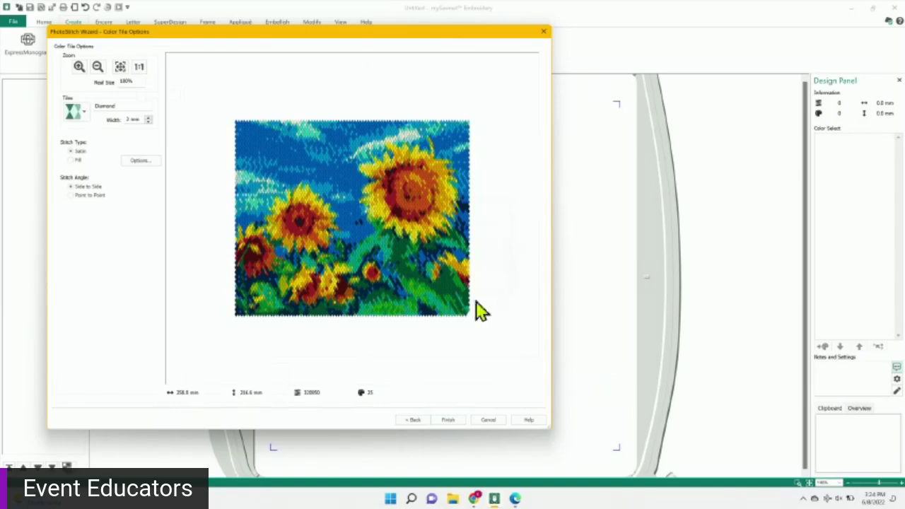
click(89, 118)
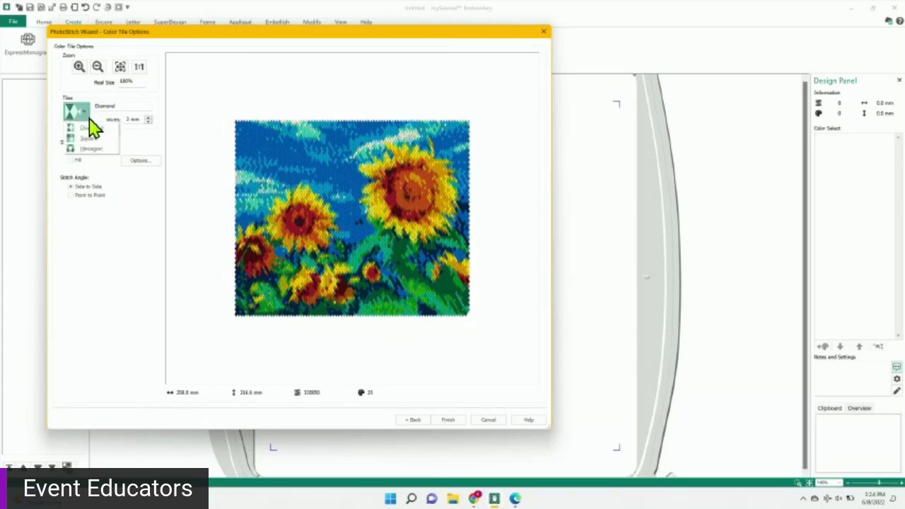
click(81, 138)
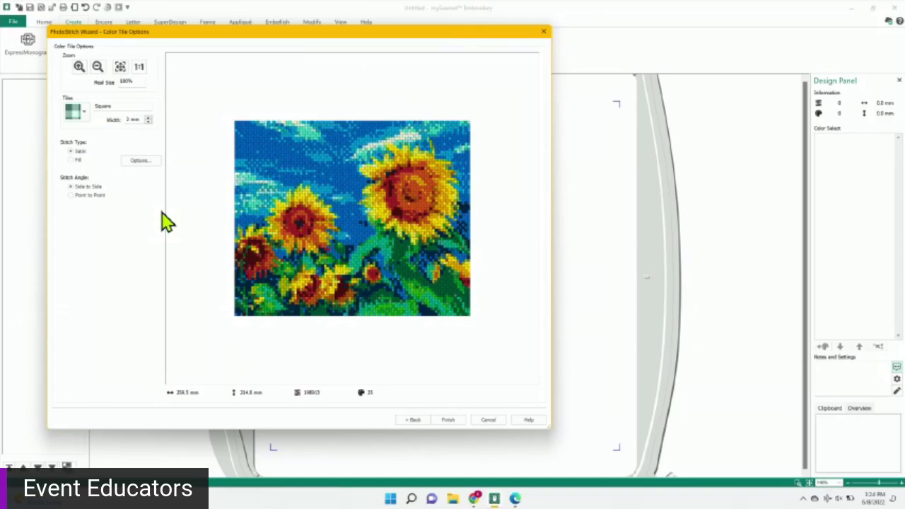
click(83, 117)
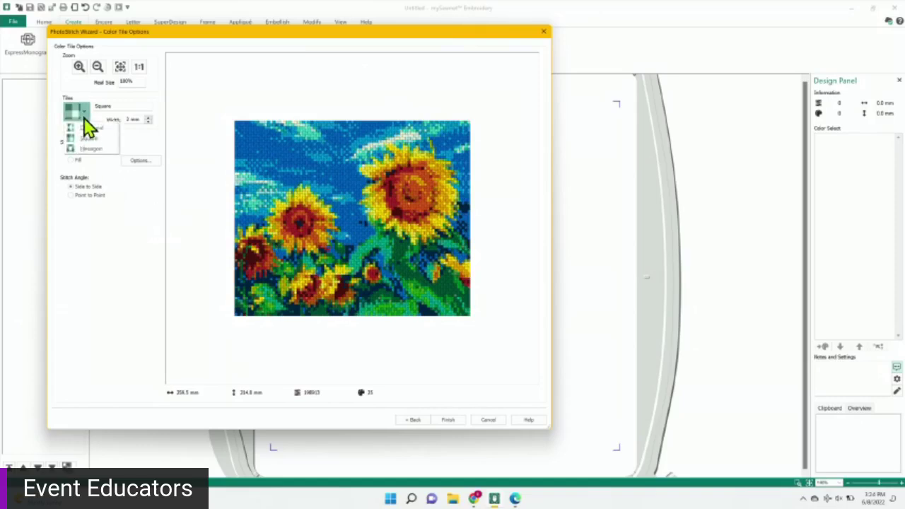
click(78, 147)
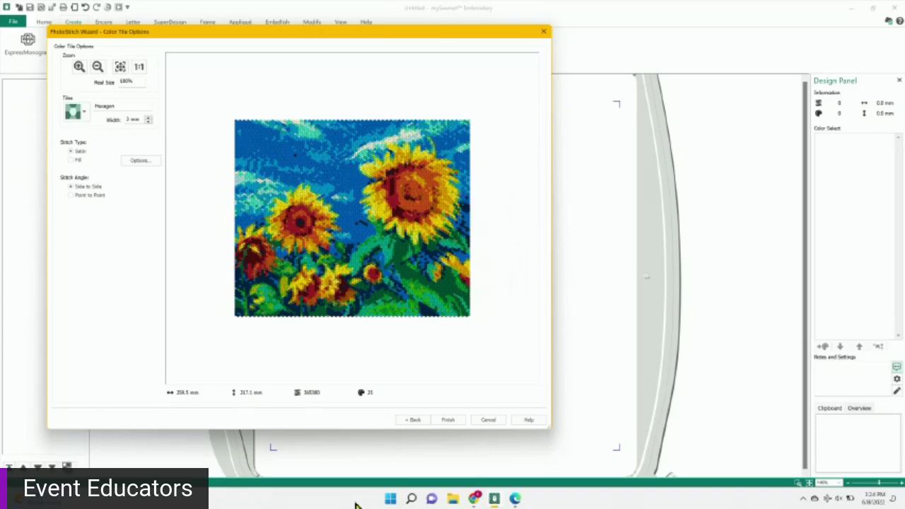
click(448, 420)
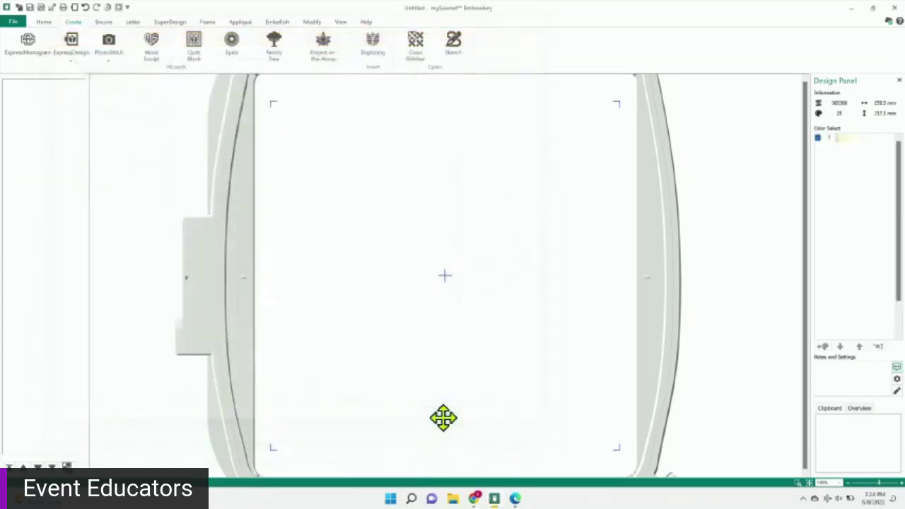
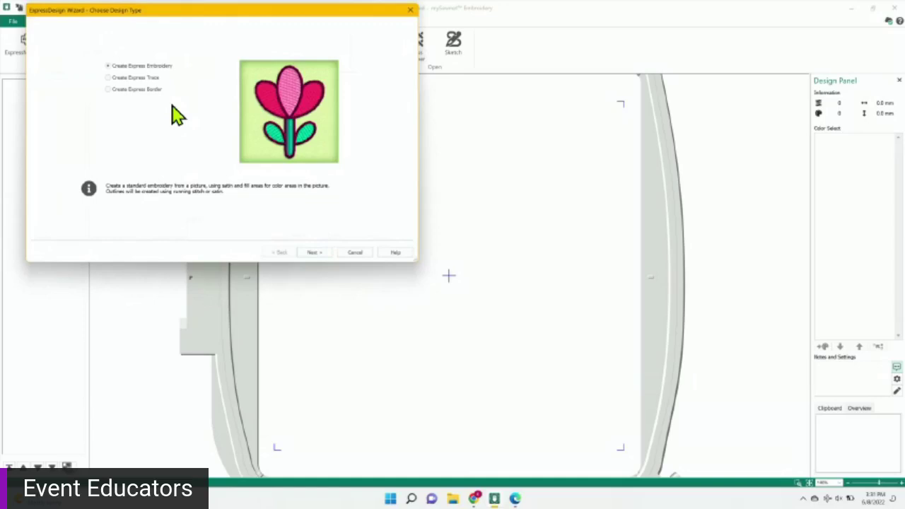
Choose the Create Express Embroidery type and load the zebra picture Animals7.png from the Desktop folder
click(314, 253)
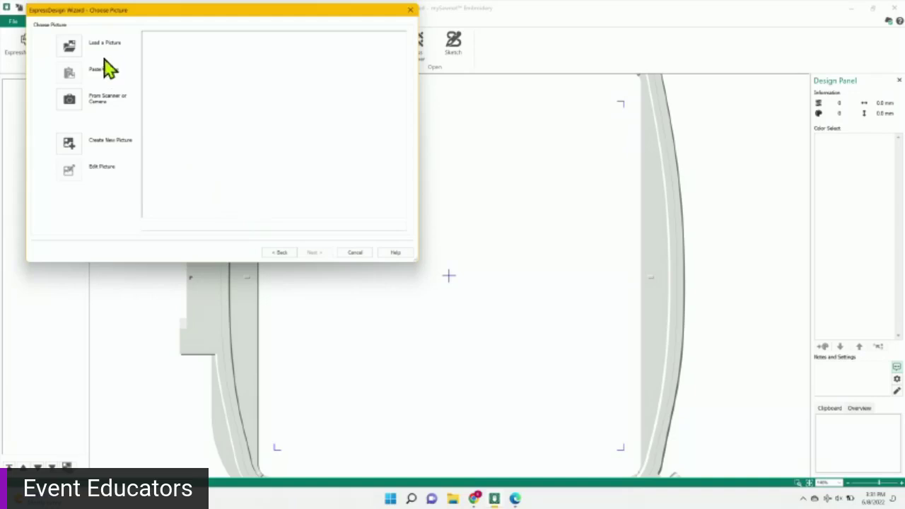
click(69, 47)
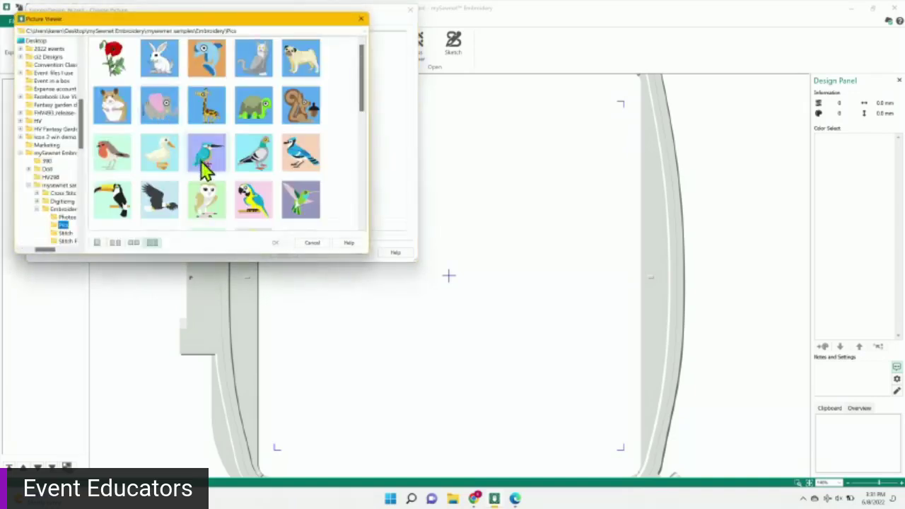
click(38, 41)
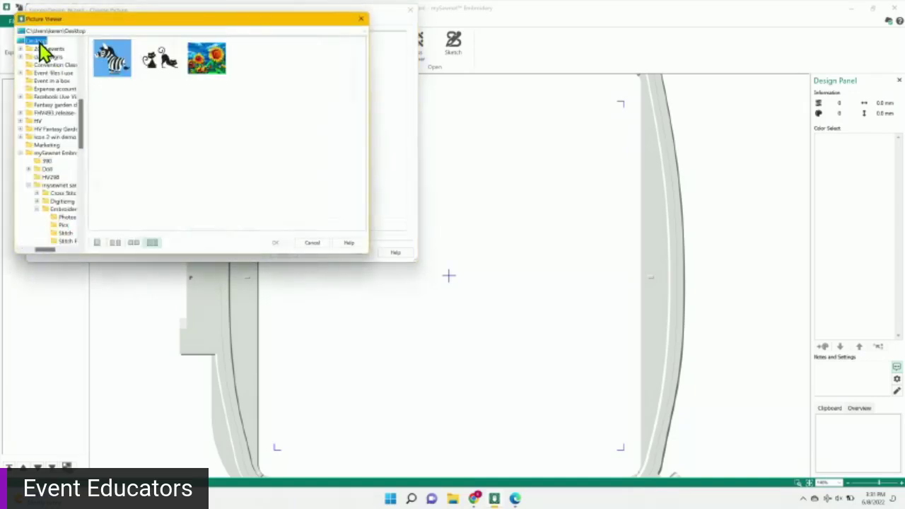
click(116, 67)
click(280, 245)
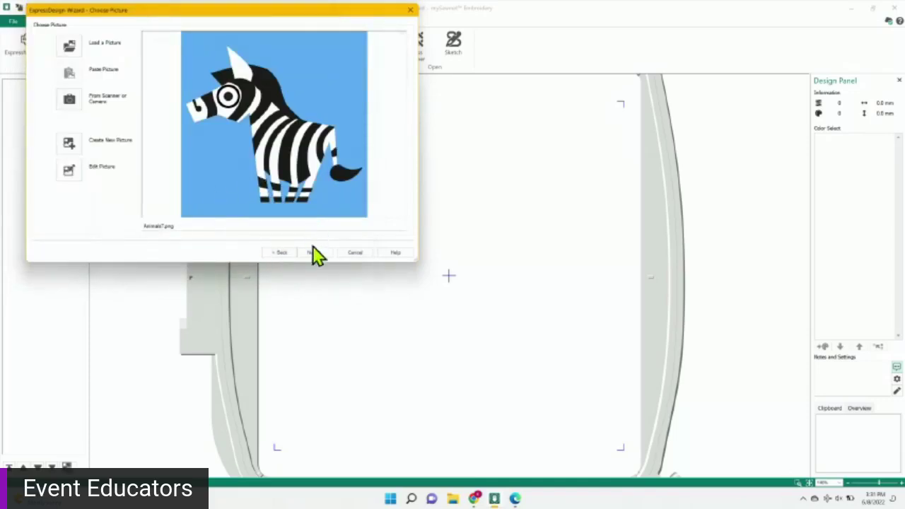
Keep the zebra picture's full crop area, fit-to-hoop size and default thread colors, and proceed to the fabric and stitch type options
click(314, 254)
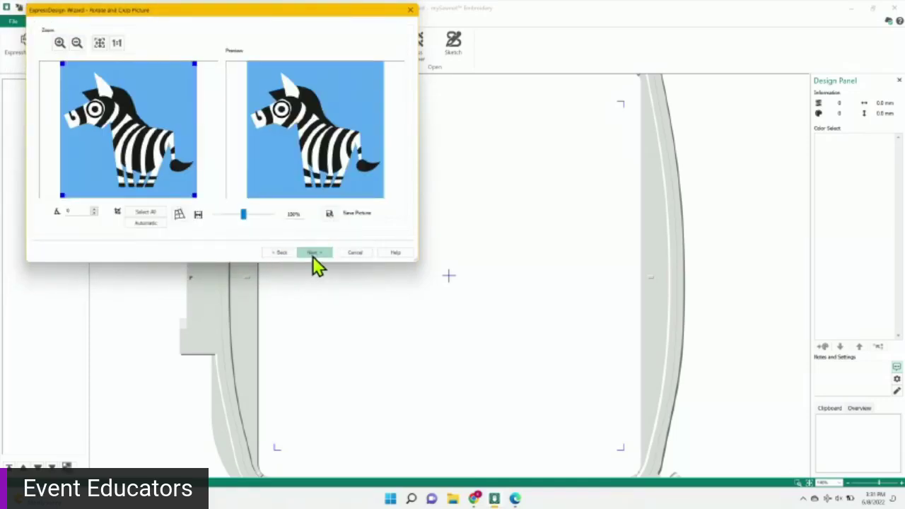
click(313, 254)
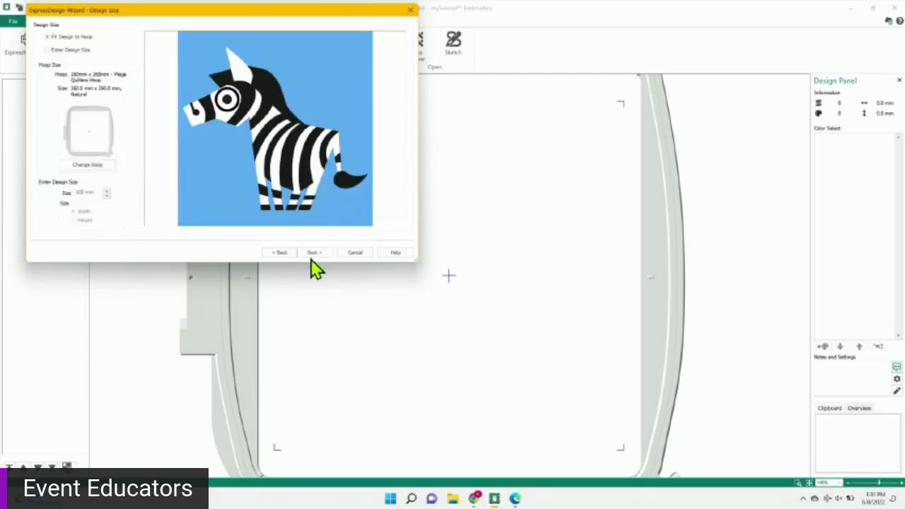
click(312, 255)
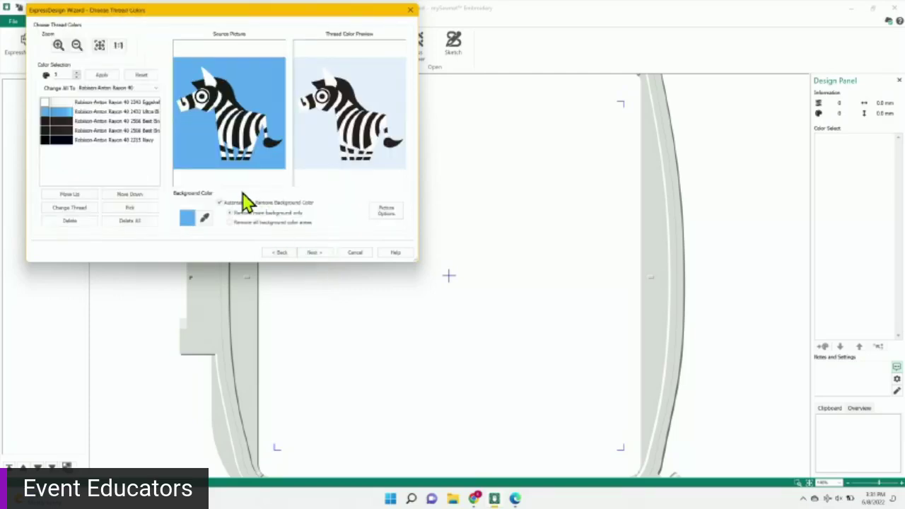
click(312, 255)
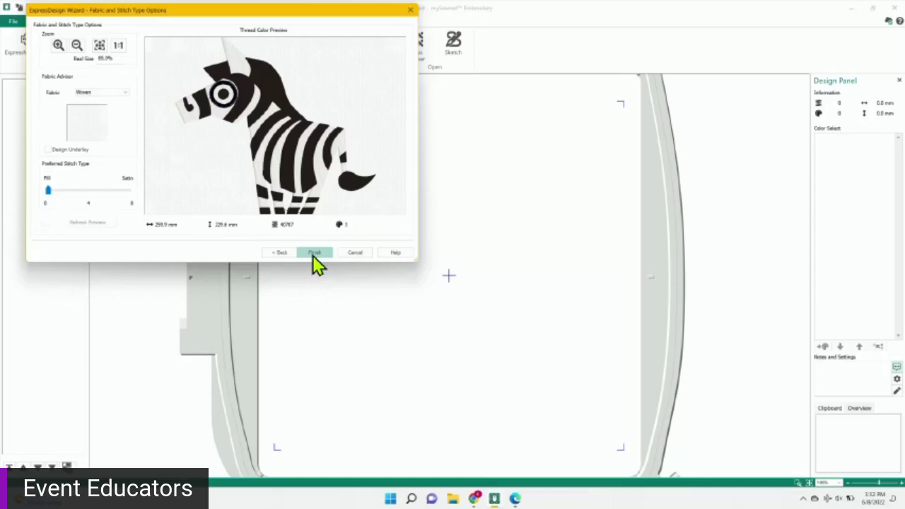
Review the Fabric Advisor choices, keep Woven with the Fill stitch preference, and create the zebra embroidery
click(92, 93)
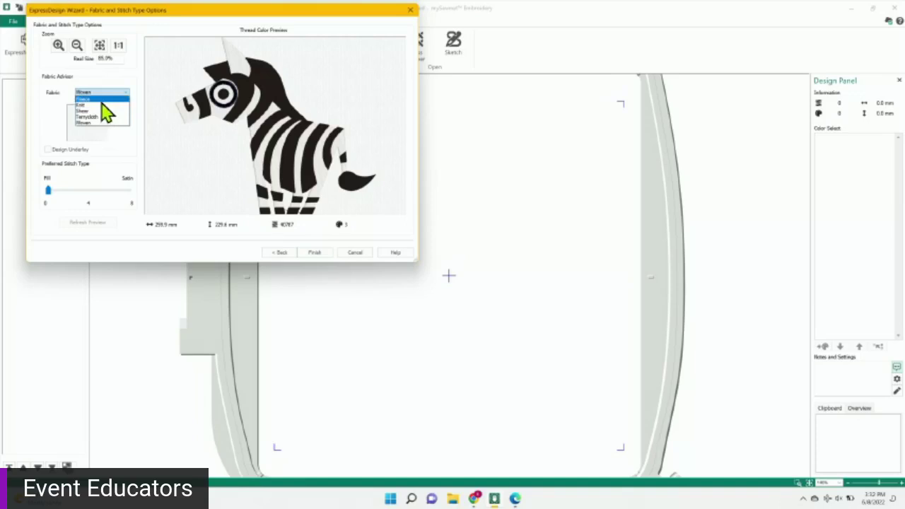
click(129, 171)
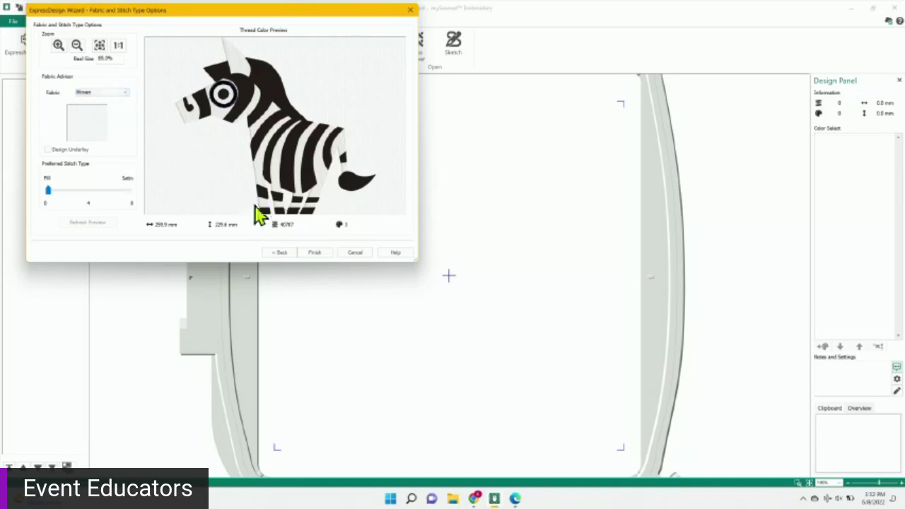
click(313, 253)
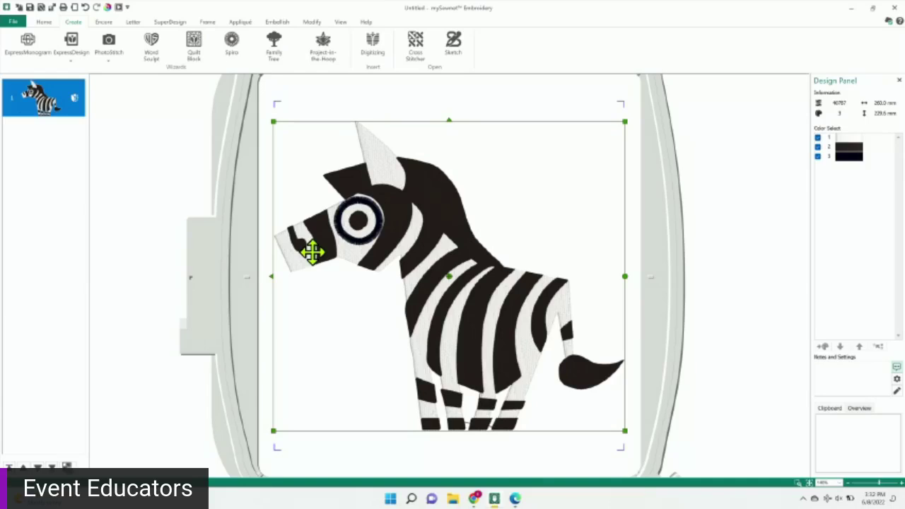
Open the zebra design for editing in mySewnet Digitizing and show the Quick Create tools
click(43, 23)
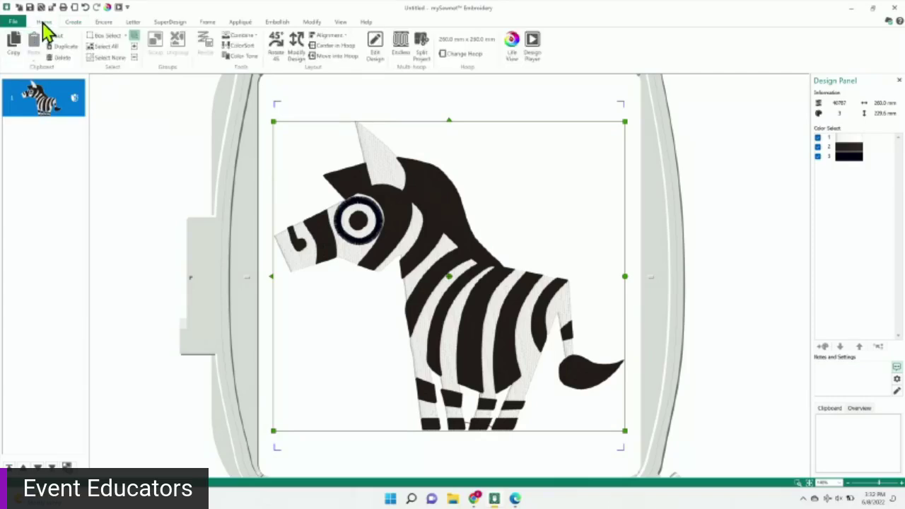
click(376, 49)
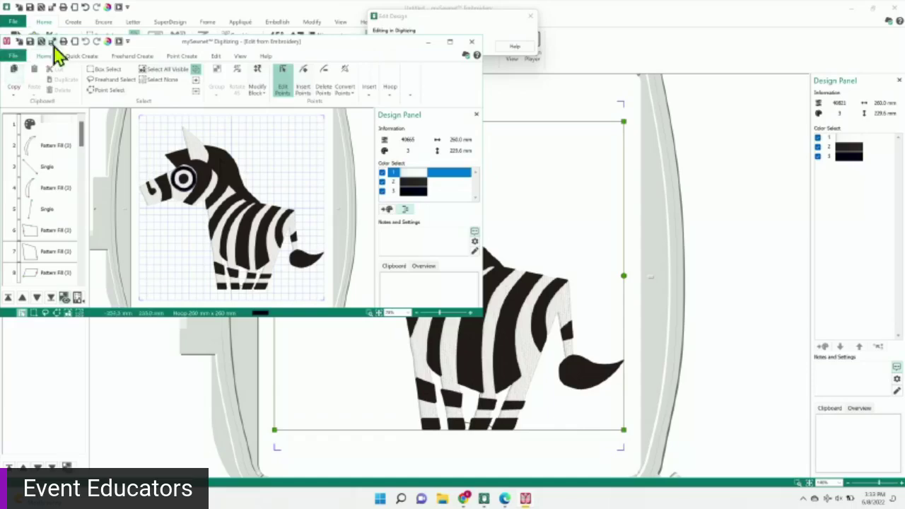
click(79, 57)
Pull outline points of the zebra's black mane fill outward into a row of spikes, and close the Digitizing editor
click(218, 157)
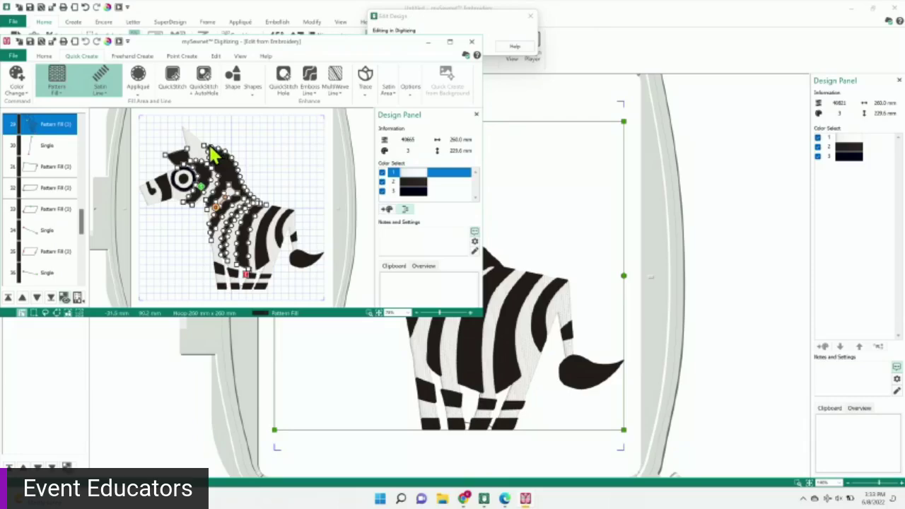
drag(211, 147, 222, 112)
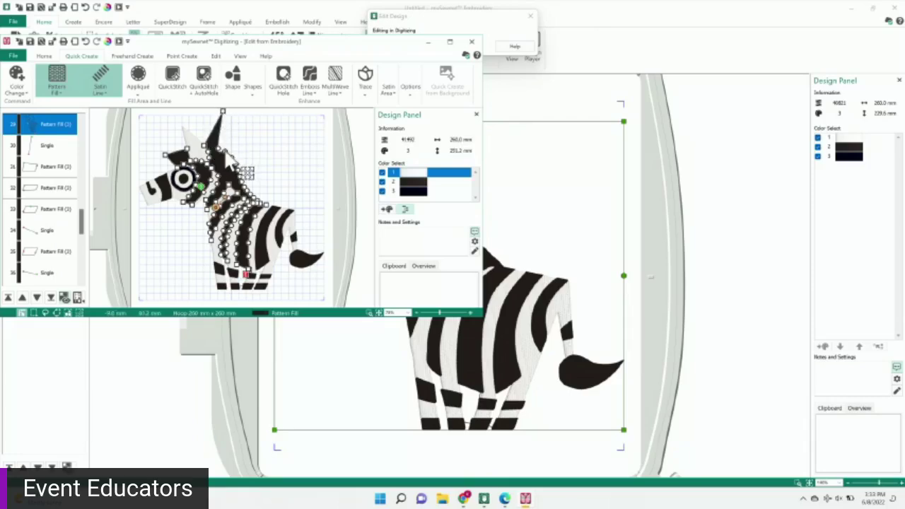
drag(237, 169, 241, 132)
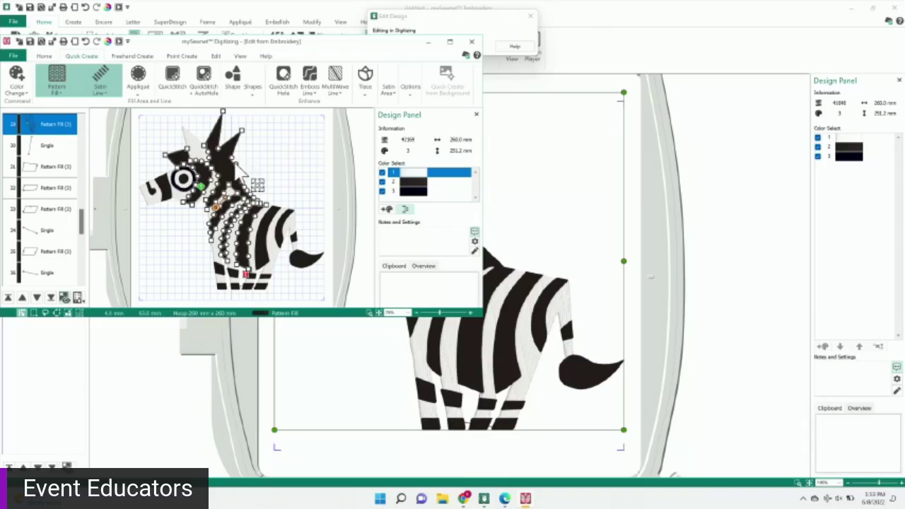
mouse_move(239, 167)
mouse_down()
mouse_move(255, 149)
mouse_move(255, 174)
mouse_up()
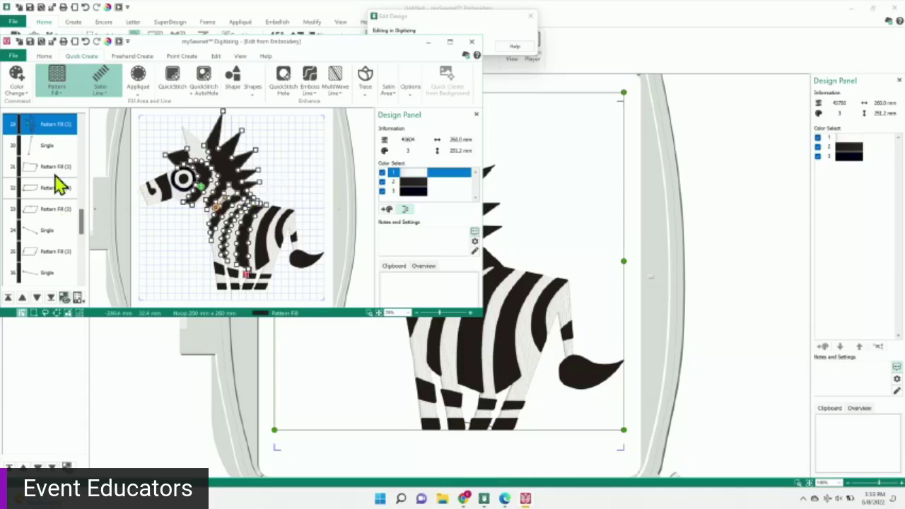
click(44, 148)
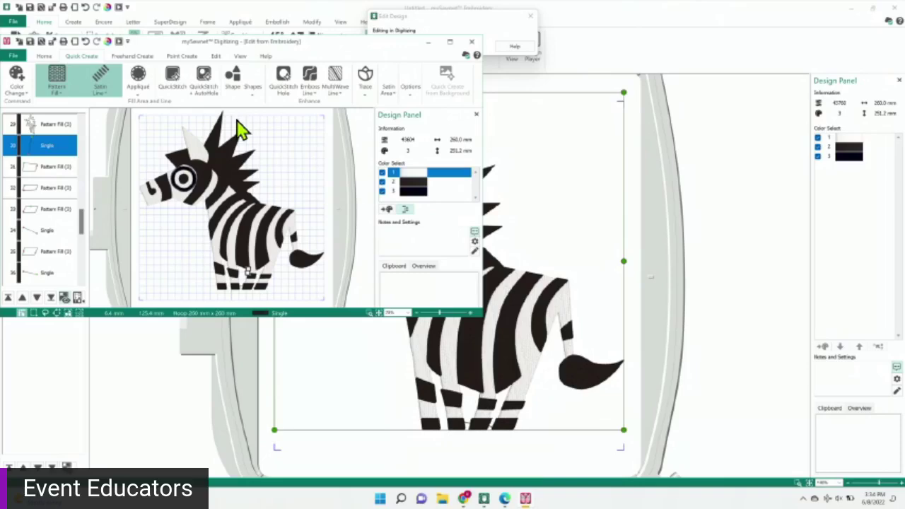
click(470, 44)
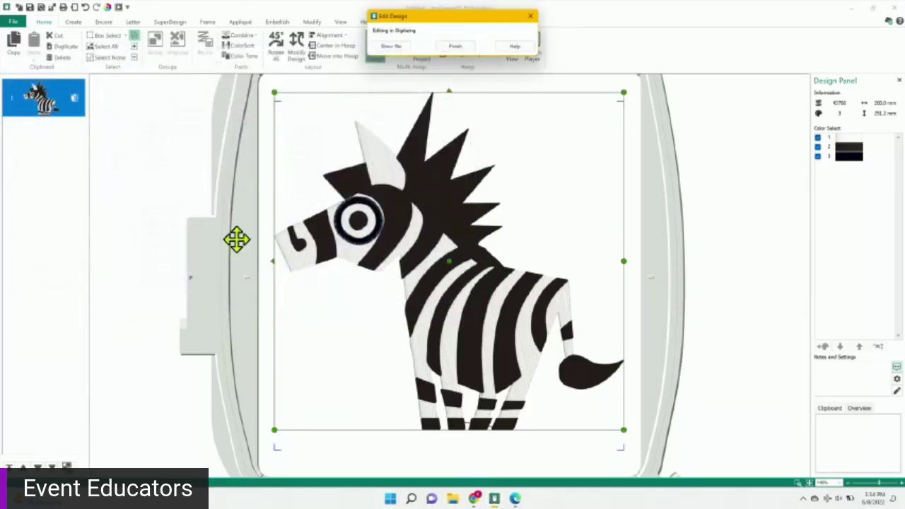
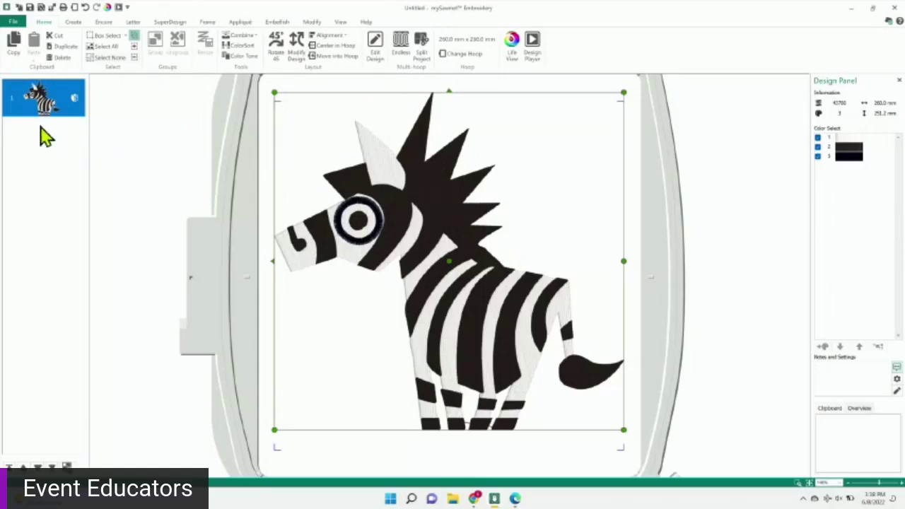
Start a new inserted Digitizing design using the Load or Create a Background Picture type
click(16, 41)
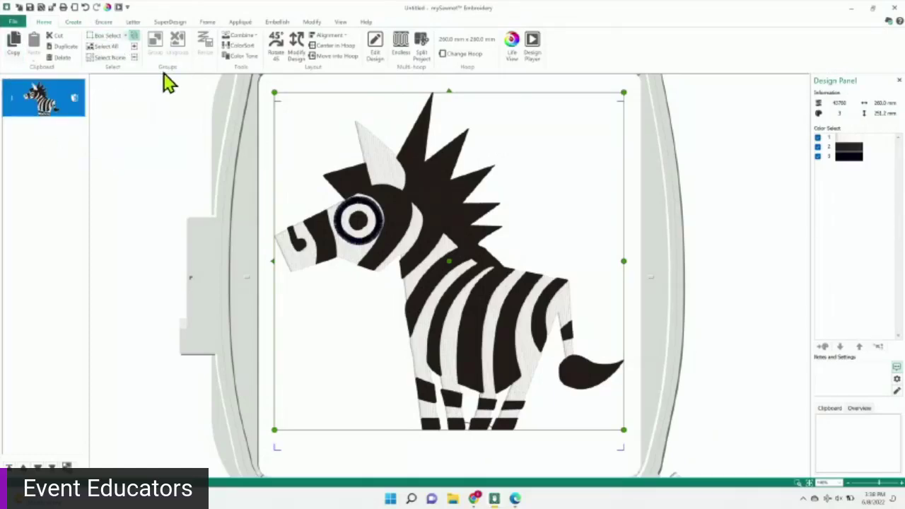
click(75, 23)
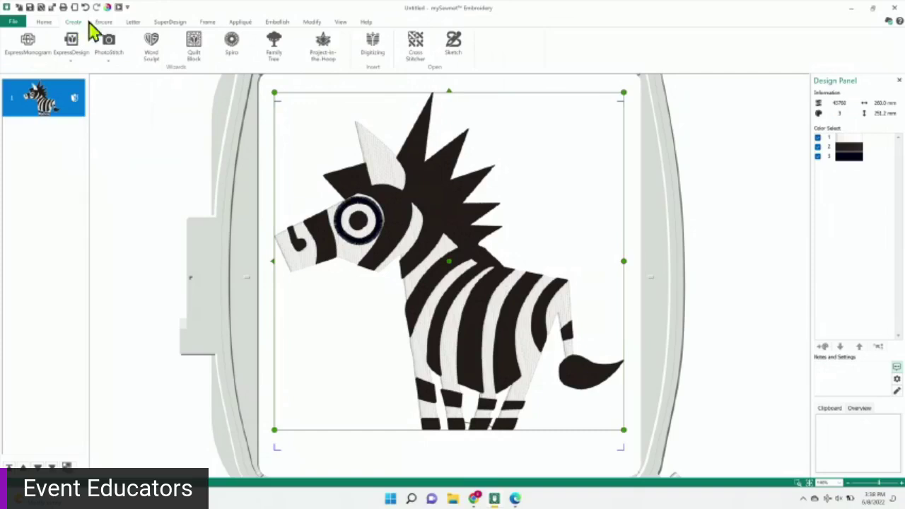
click(375, 58)
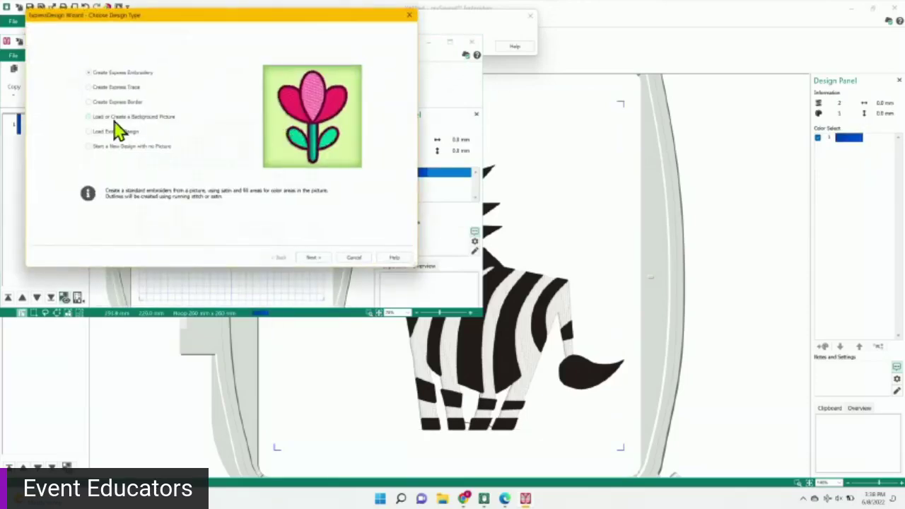
click(89, 117)
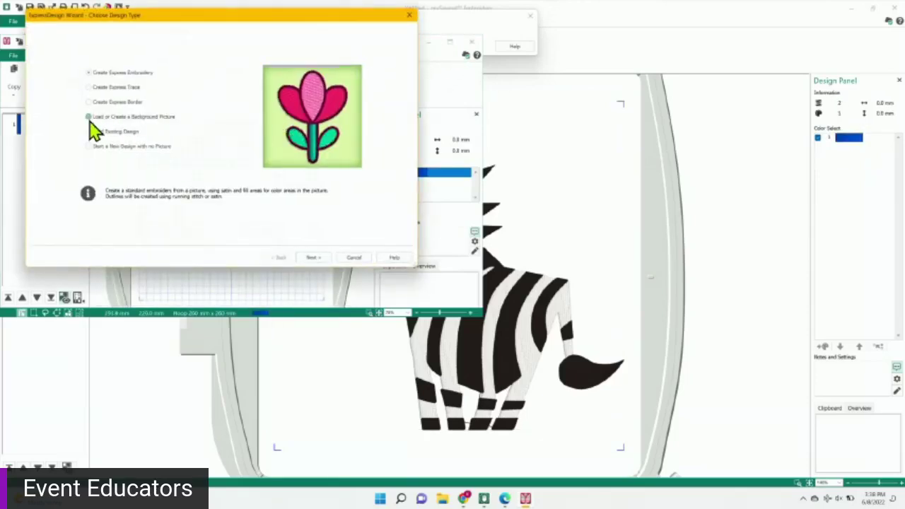
click(312, 257)
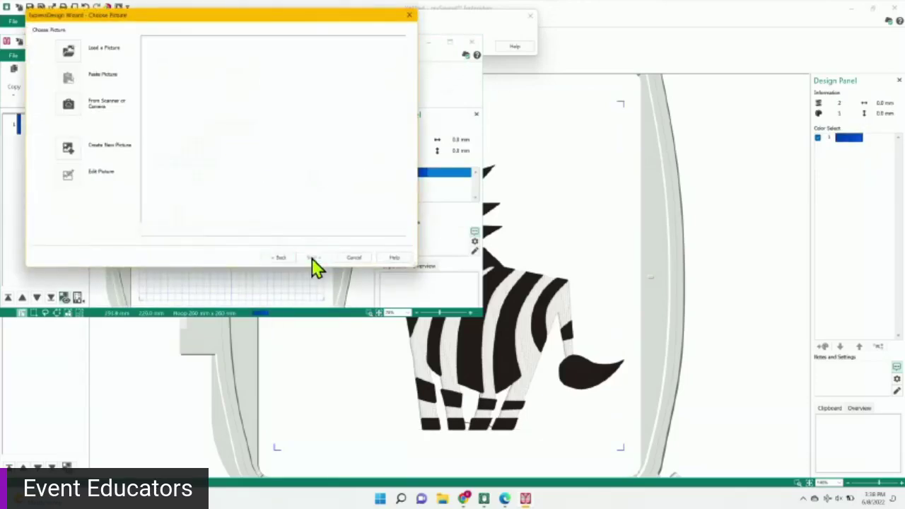
Load the black cats picture cat (1).PNG from the Desktop folder and proceed to rotating and cropping it
click(68, 58)
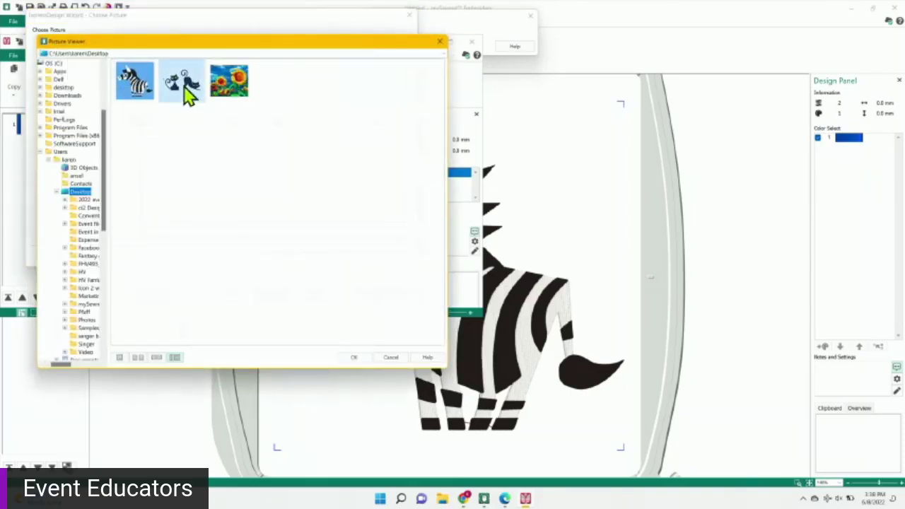
click(355, 358)
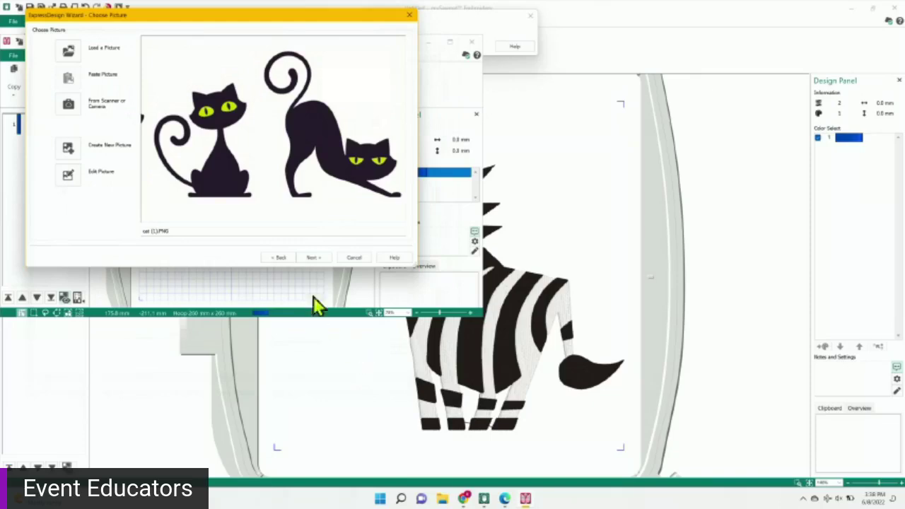
click(314, 258)
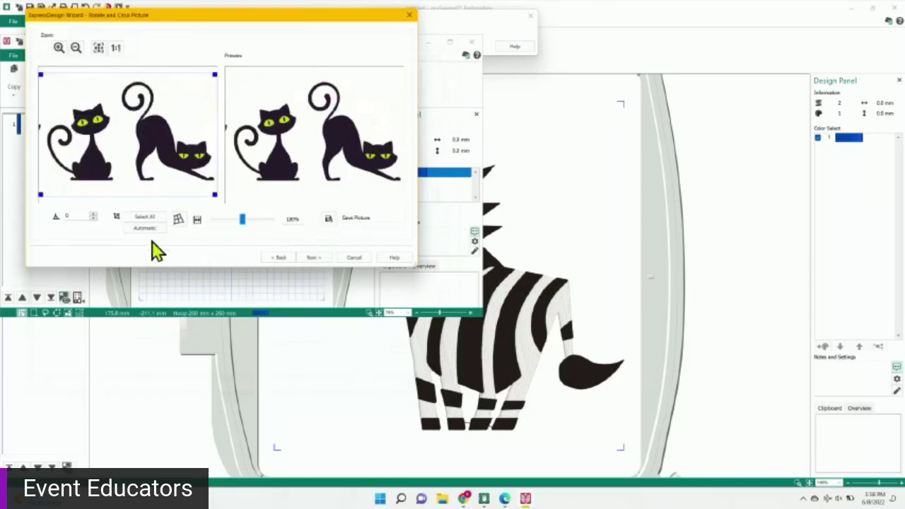
Crop the cat picture's side edge slightly, finish the wizard with Fit Design to Hoop, and maximize the Digitizing window
drag(41, 194, 43, 196)
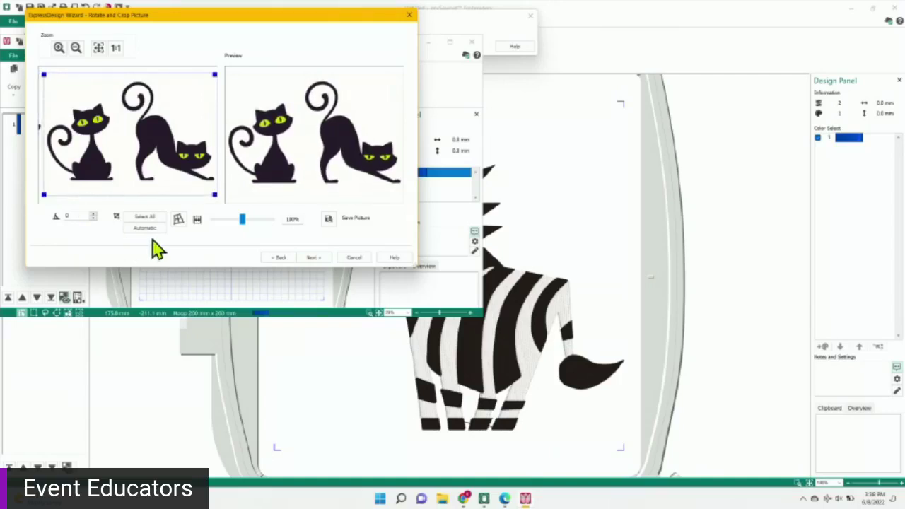
click(314, 257)
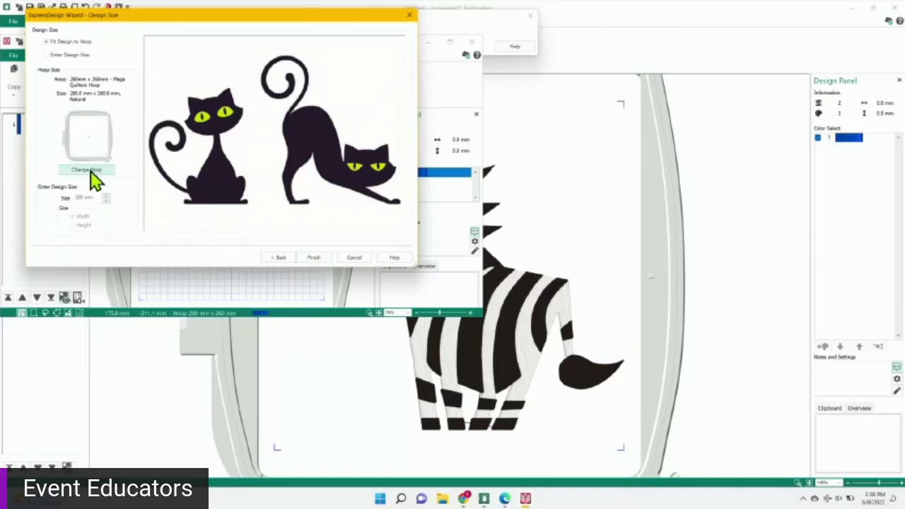
click(317, 257)
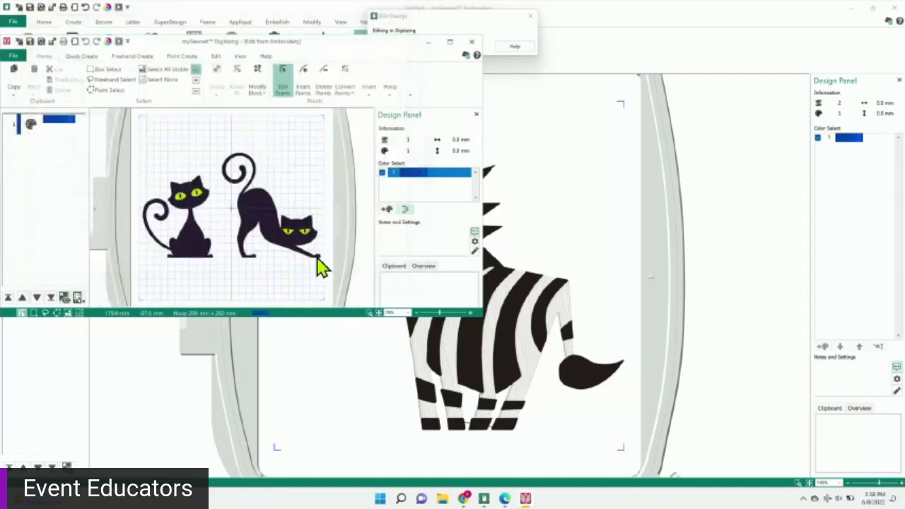
click(450, 42)
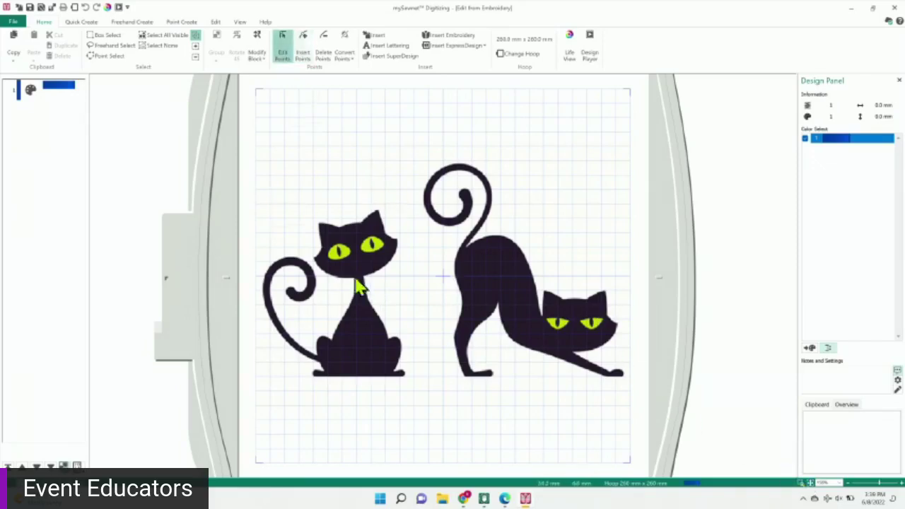
Start a Running Stitch outline on the sitting cat, placing points from between the ears around the right ear and cheek to the neck
click(802, 483)
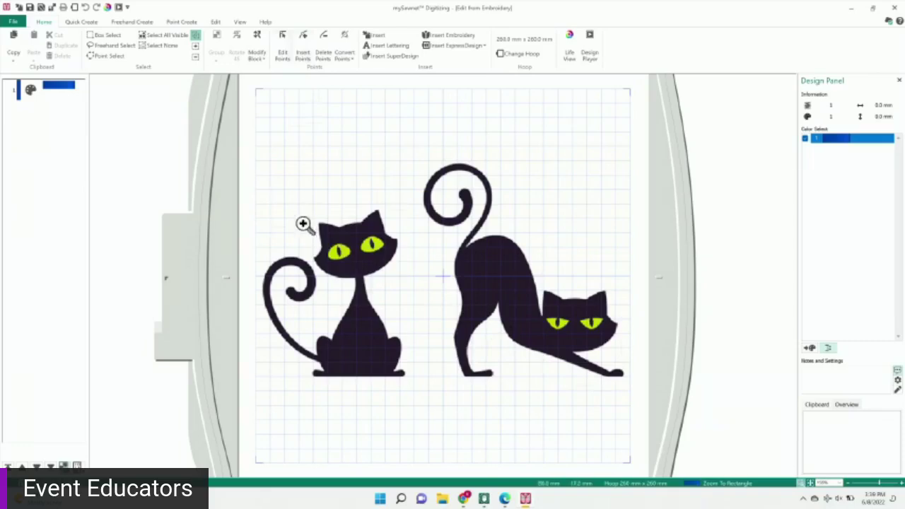
drag(301, 222, 409, 294)
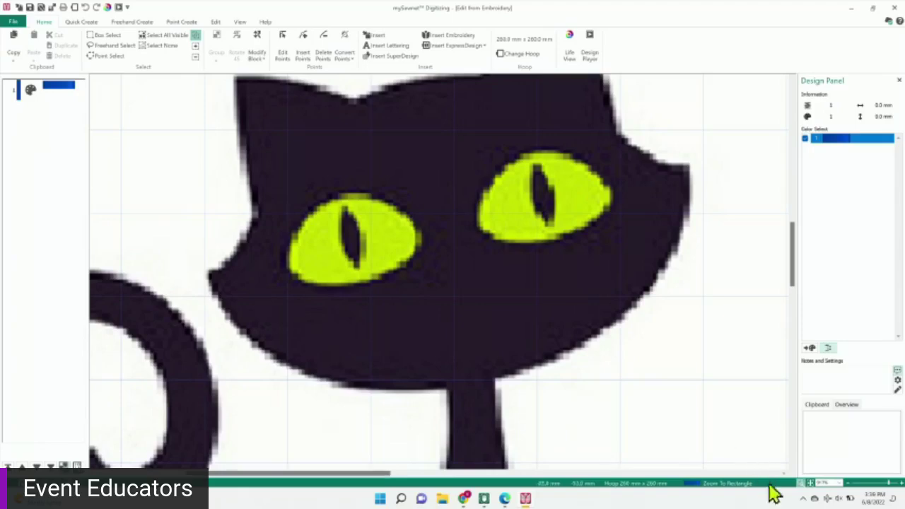
click(811, 484)
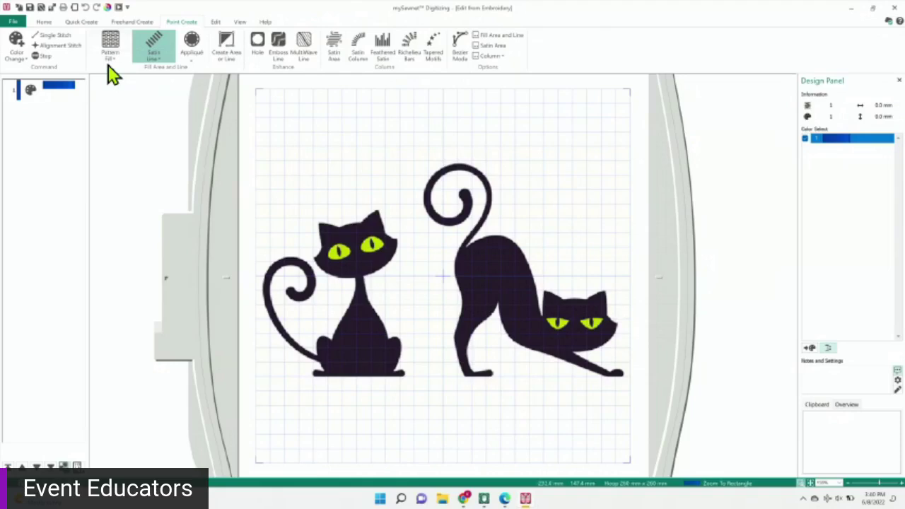
click(159, 61)
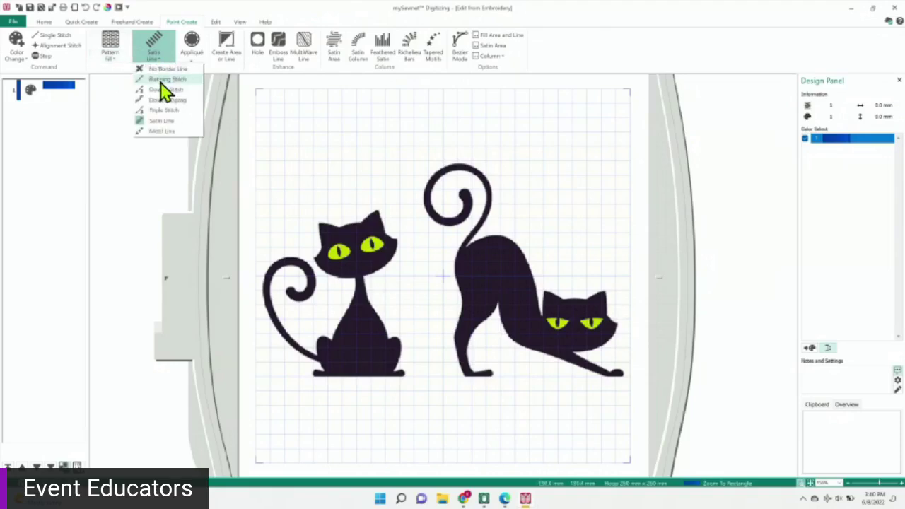
click(165, 79)
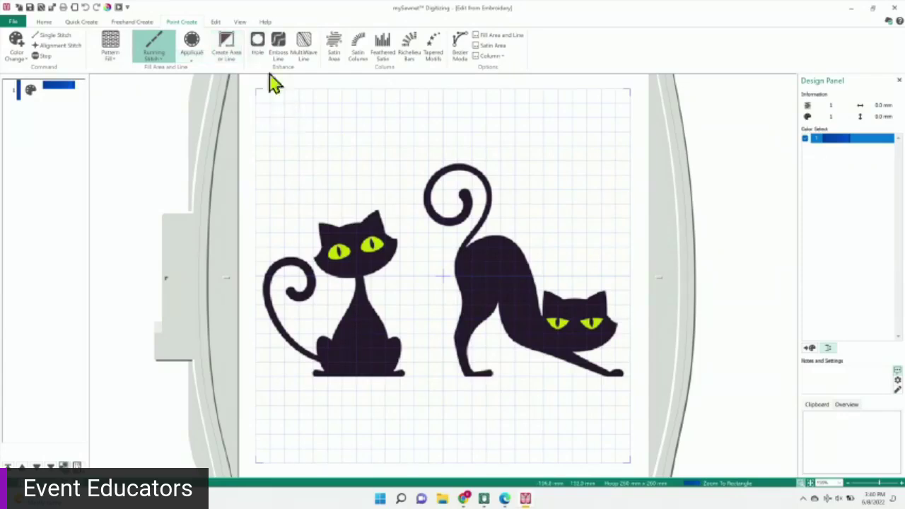
click(227, 56)
click(364, 224)
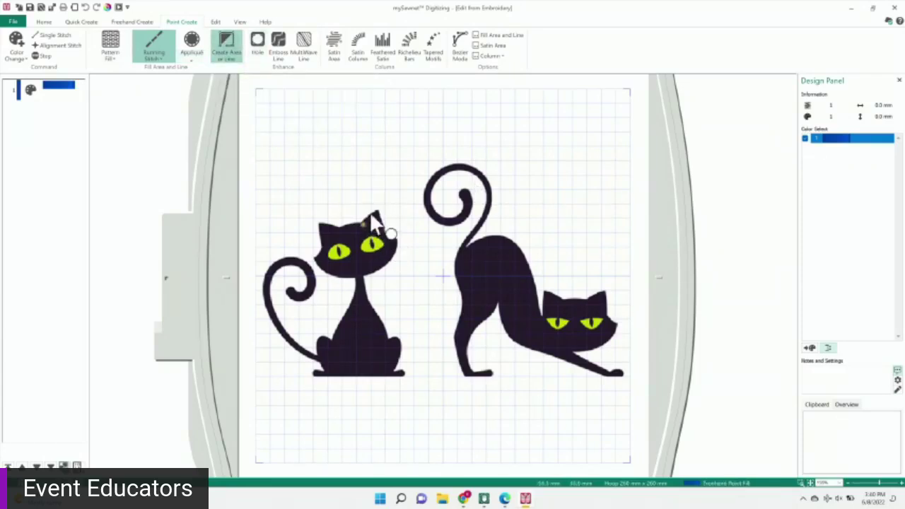
click(379, 210)
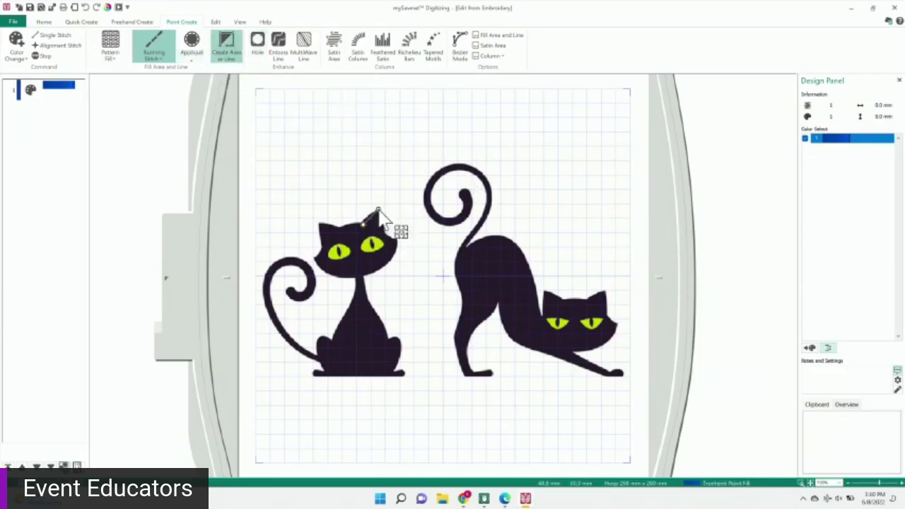
click(400, 242)
click(386, 265)
click(364, 282)
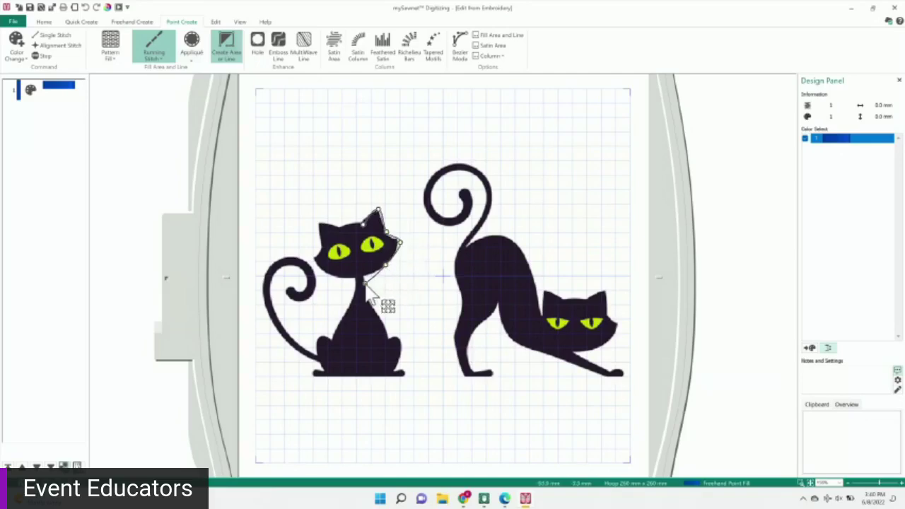
Continue the running stitch outline from the neck down the right side of the body and along the base to the left paw
click(369, 299)
click(380, 318)
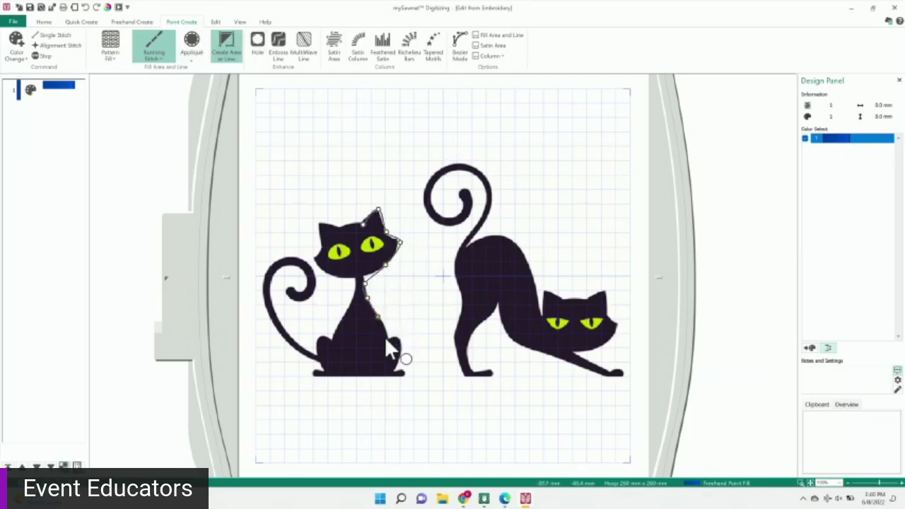
click(392, 337)
click(401, 340)
click(401, 374)
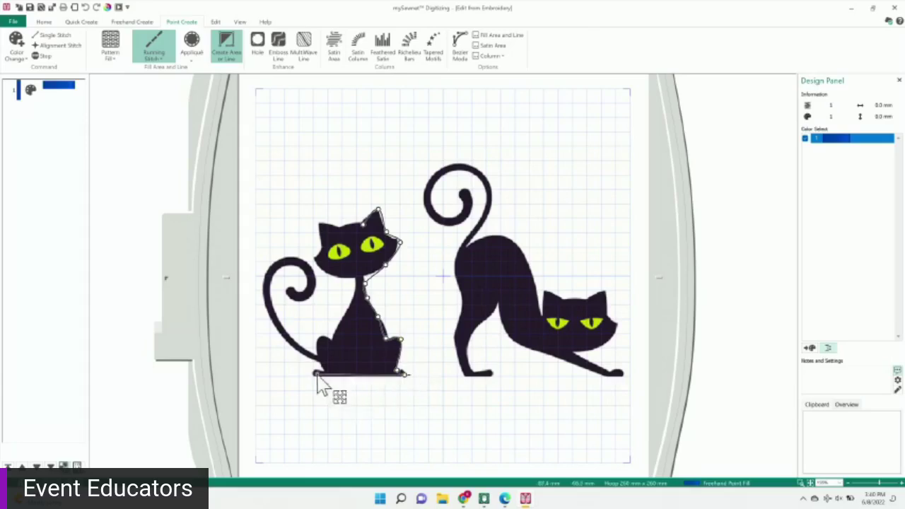
click(316, 374)
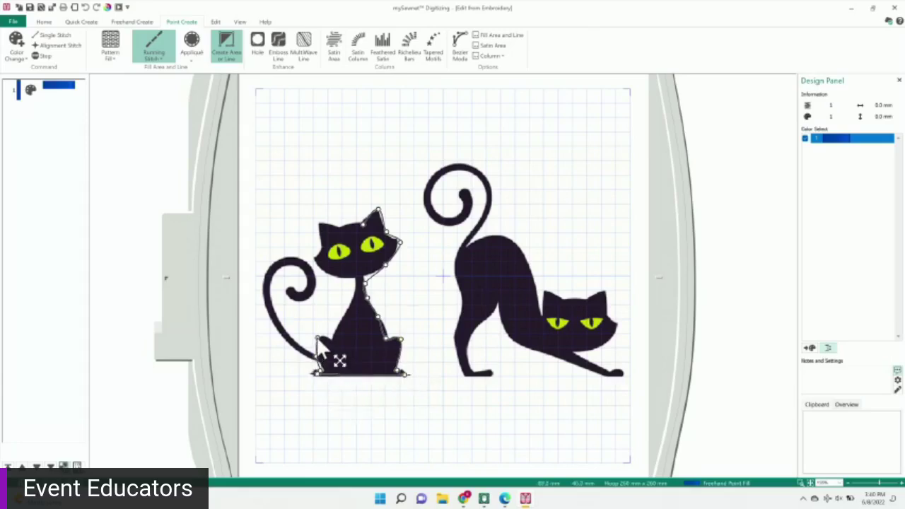
Bring the outline up the left side of the body and around the chin and left ear, and complete the running stitch line
click(320, 338)
click(356, 296)
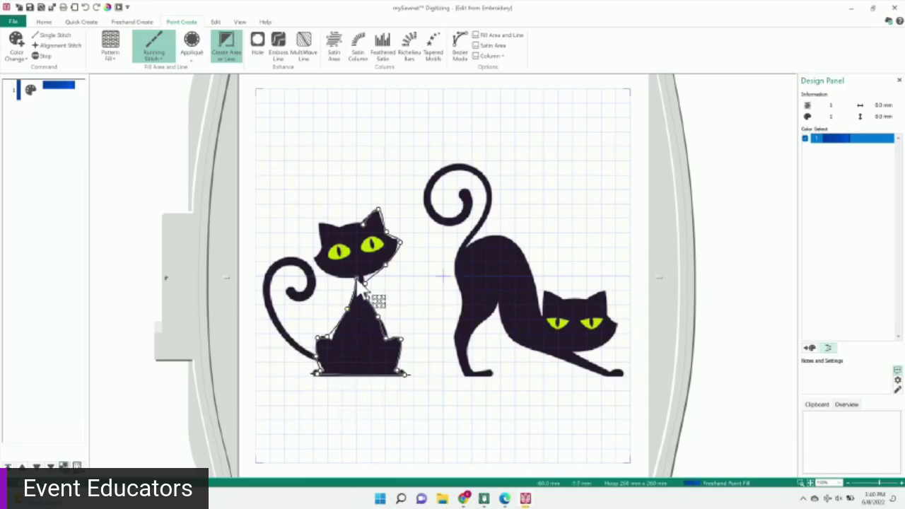
click(328, 271)
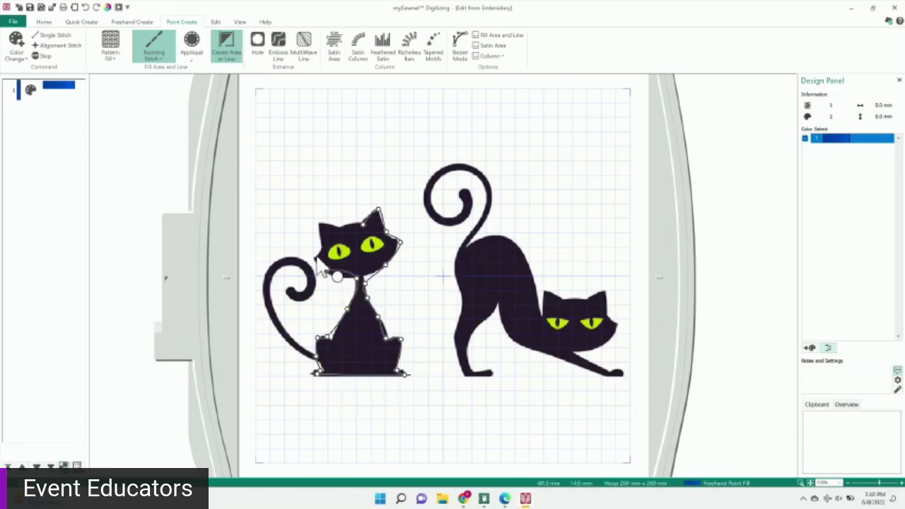
click(316, 253)
click(321, 224)
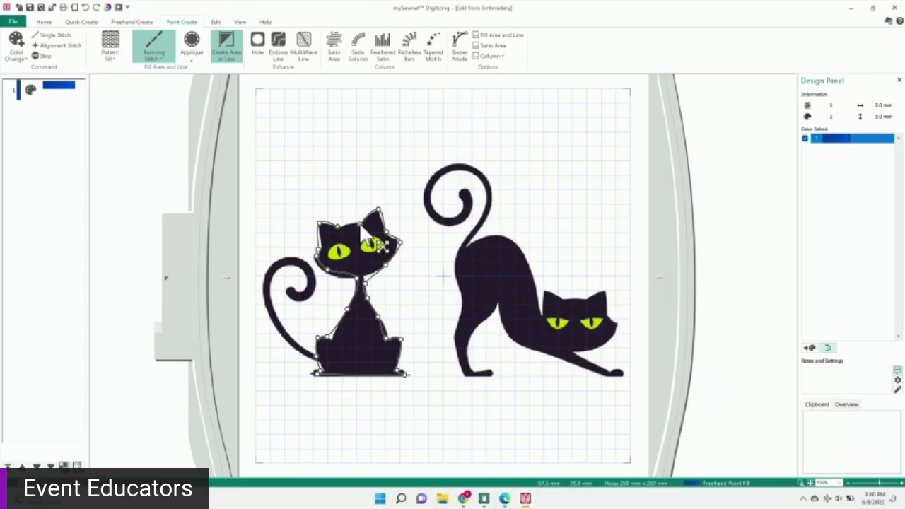
key(Return)
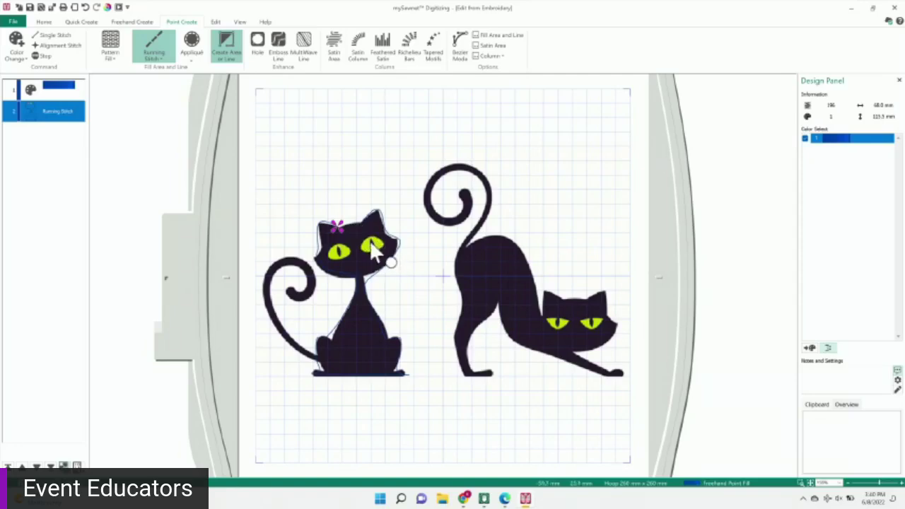
key(Return)
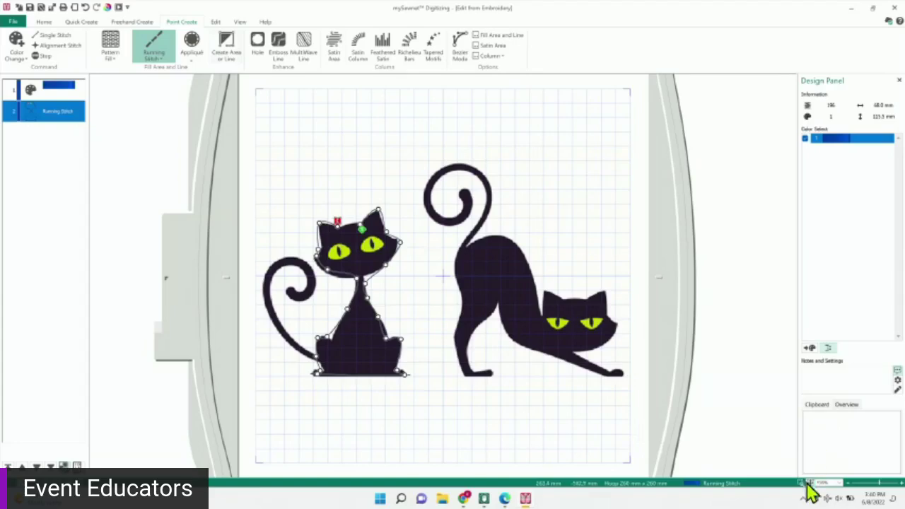
Make the sitting cat's left ear tip a corner point and move the left cheek points onto the picture's edge
click(803, 484)
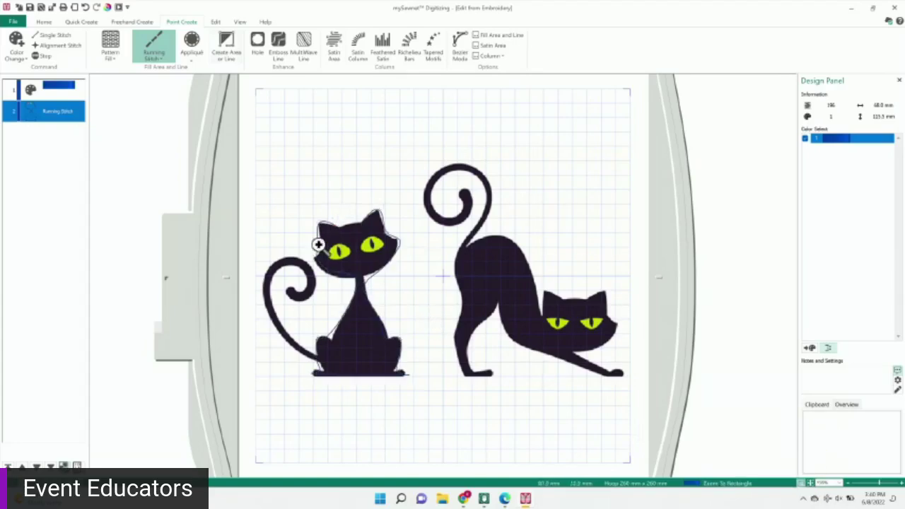
drag(298, 211, 428, 402)
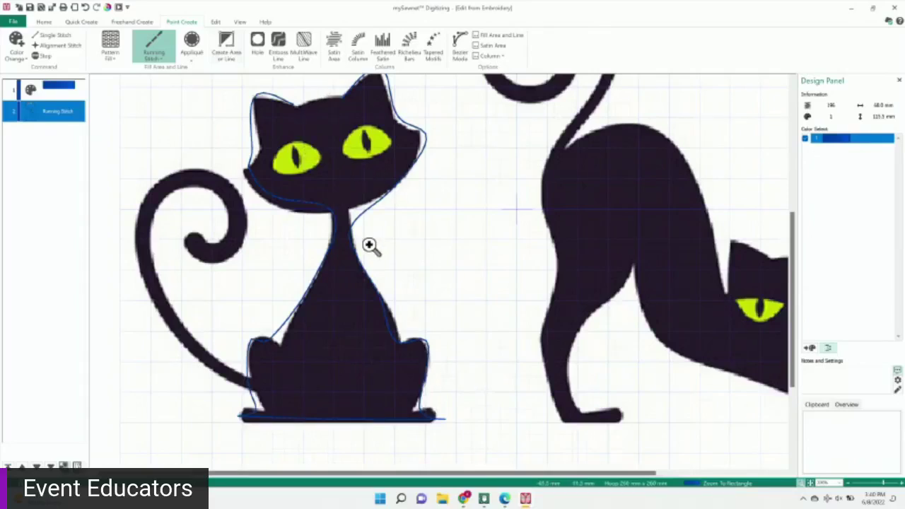
click(347, 215)
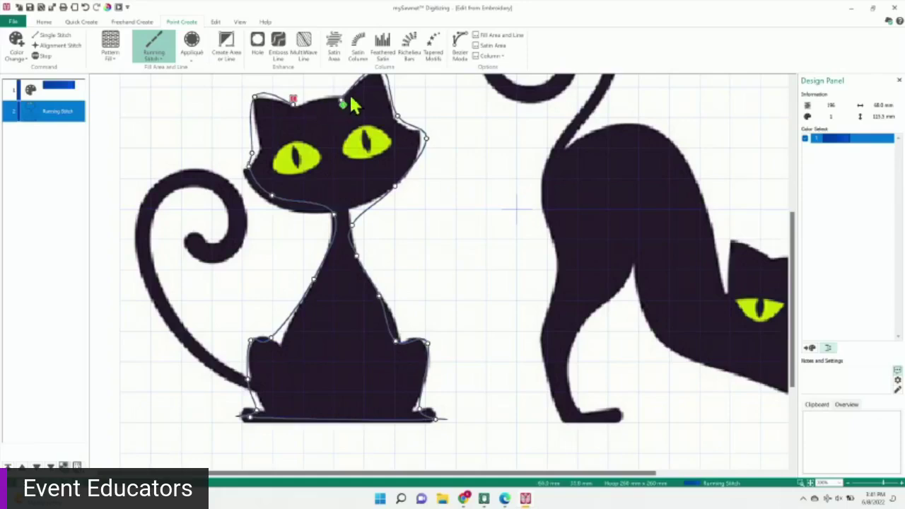
click(255, 95)
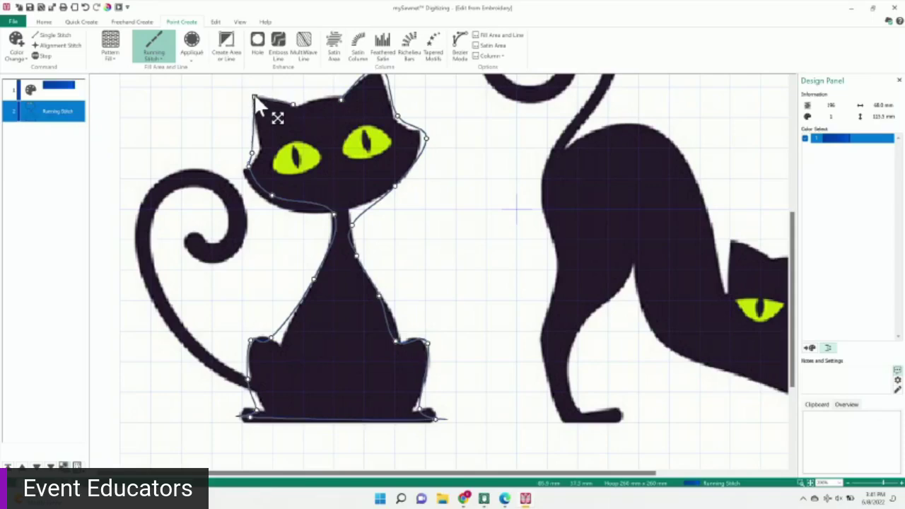
click(248, 172)
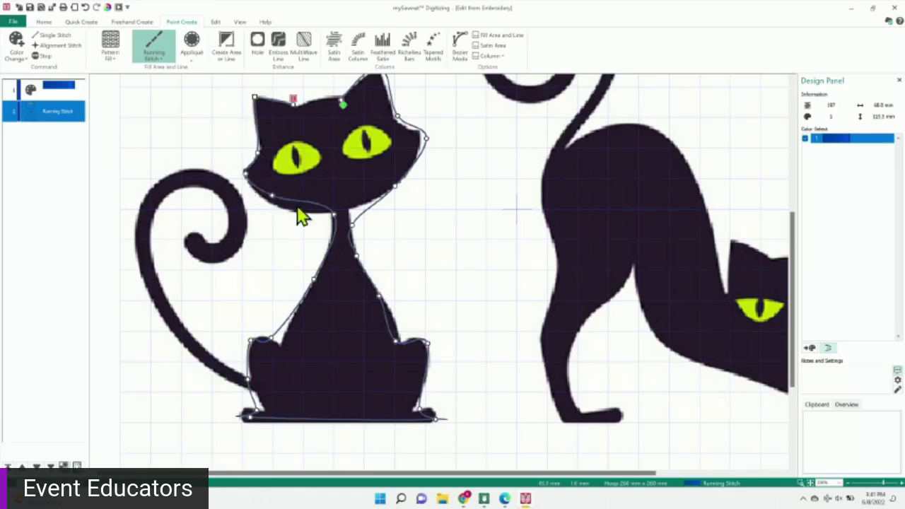
Insert an outline point under the sitting cat's chin and align the chin and left body points with the picture's edge
click(44, 22)
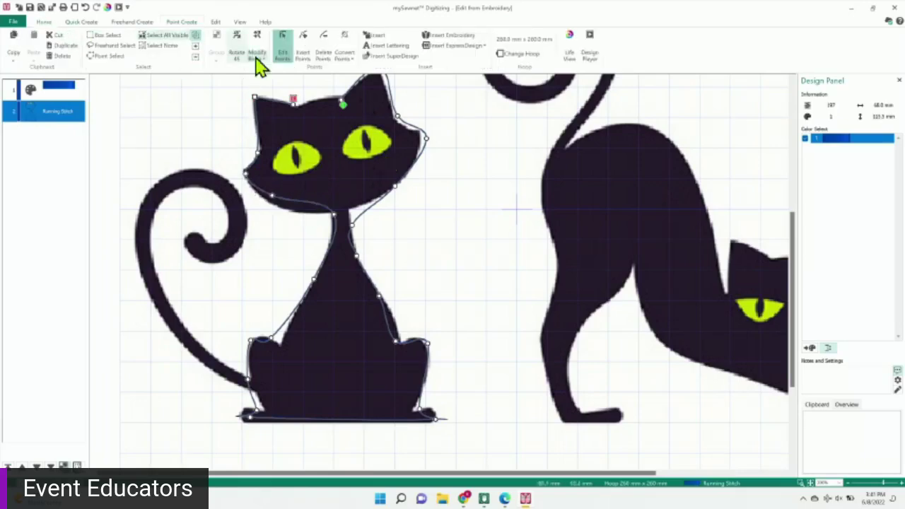
click(303, 56)
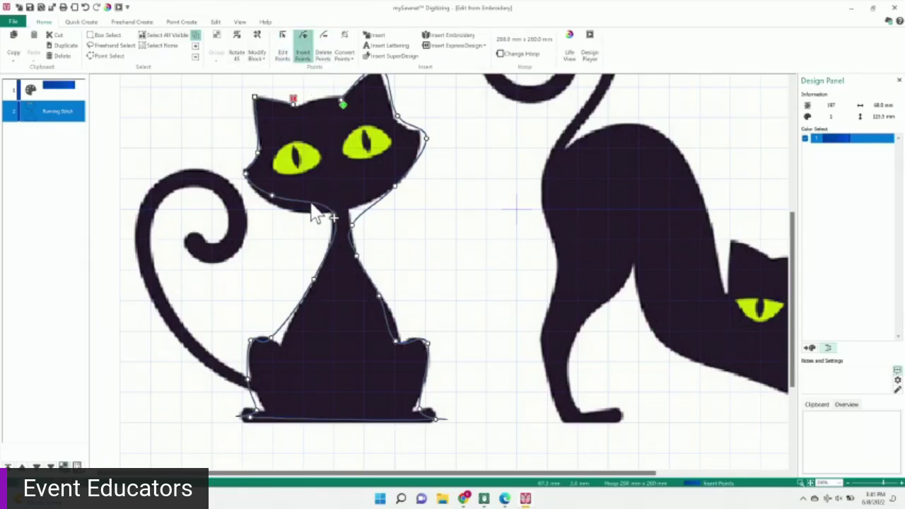
click(311, 207)
key(Escape)
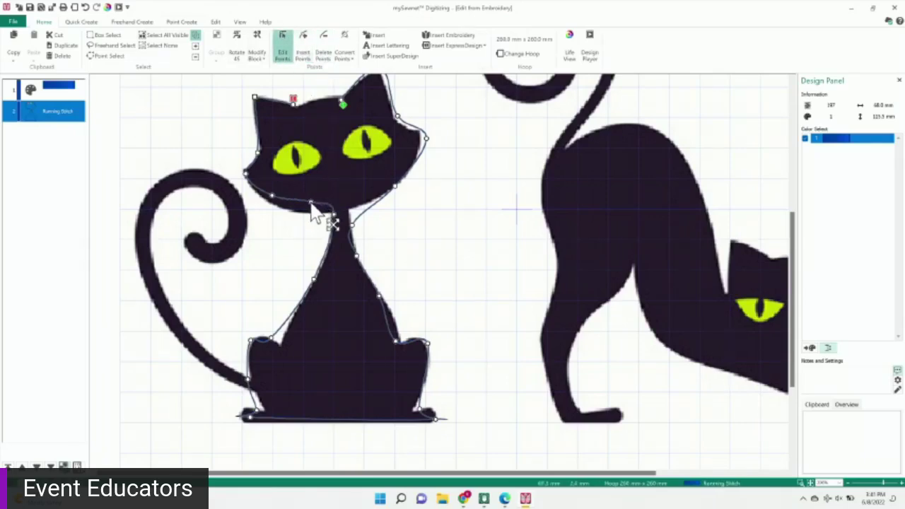
click(270, 201)
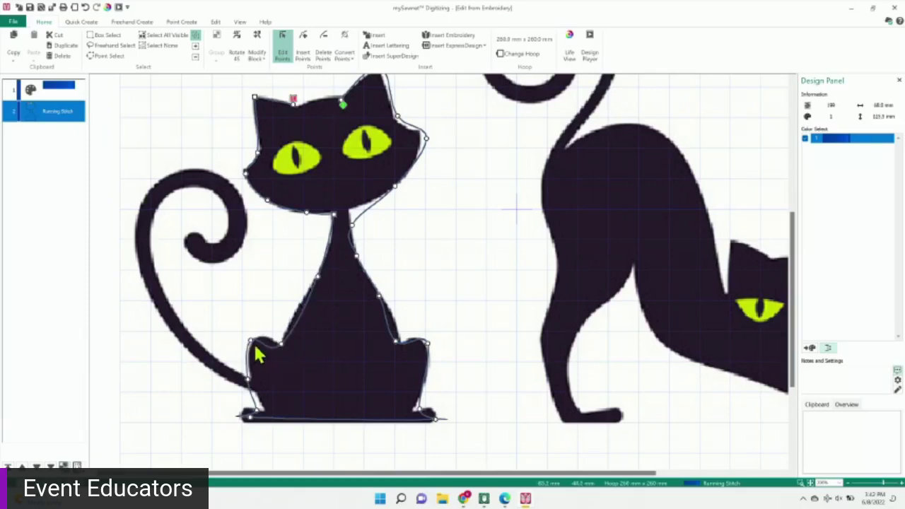
Move the outline points at the left haunch, left paw and right side of the neck onto the sitting cat's edge
drag(251, 341, 259, 340)
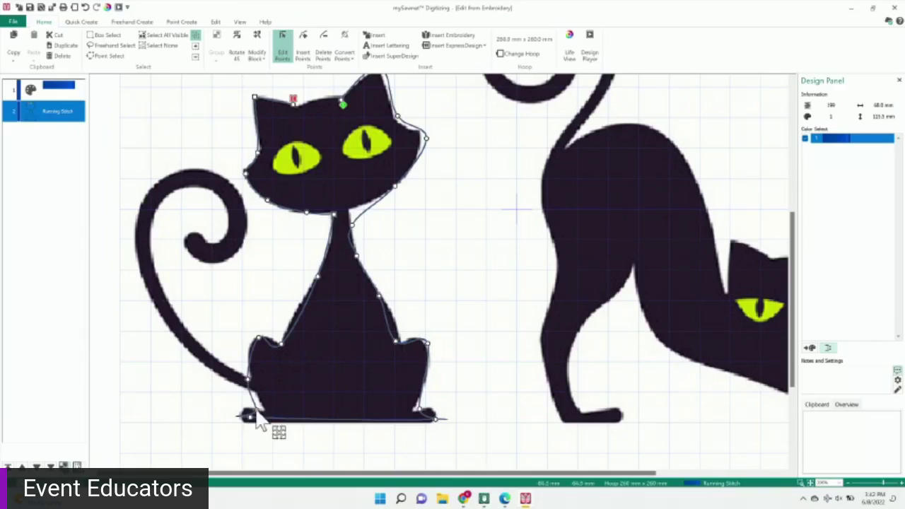
drag(251, 418, 255, 425)
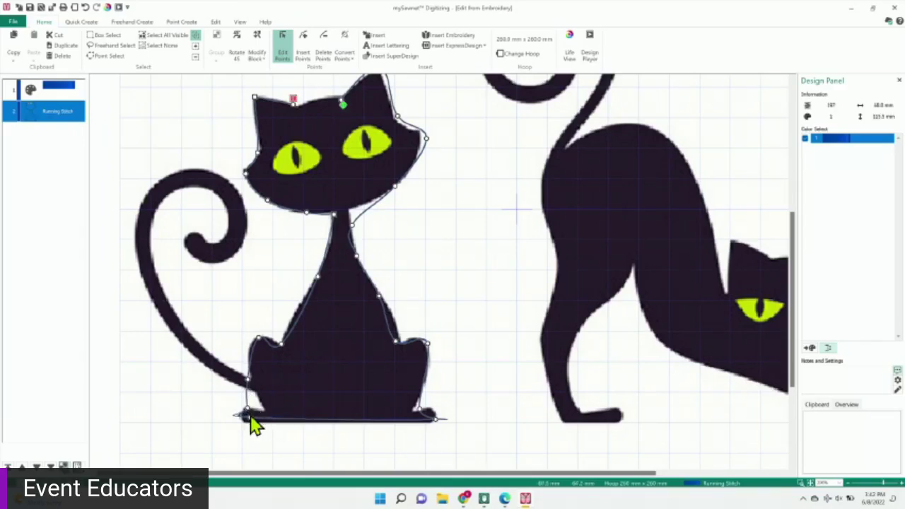
click(257, 433)
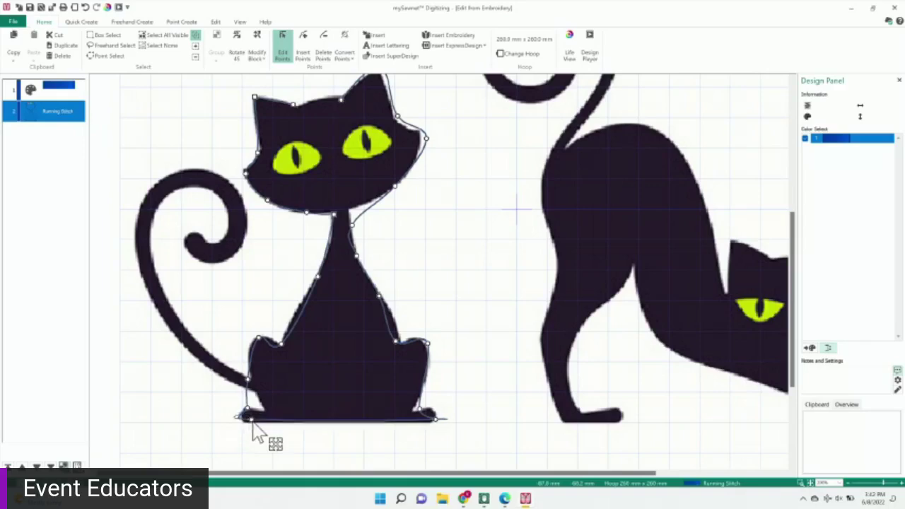
mouse_move(252, 427)
mouse_down()
mouse_move(269, 424)
mouse_move(261, 422)
mouse_up()
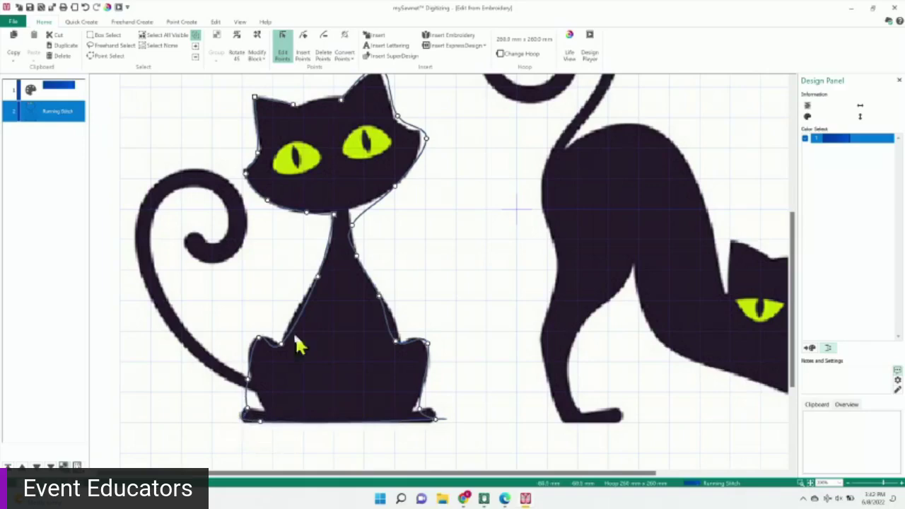
click(356, 218)
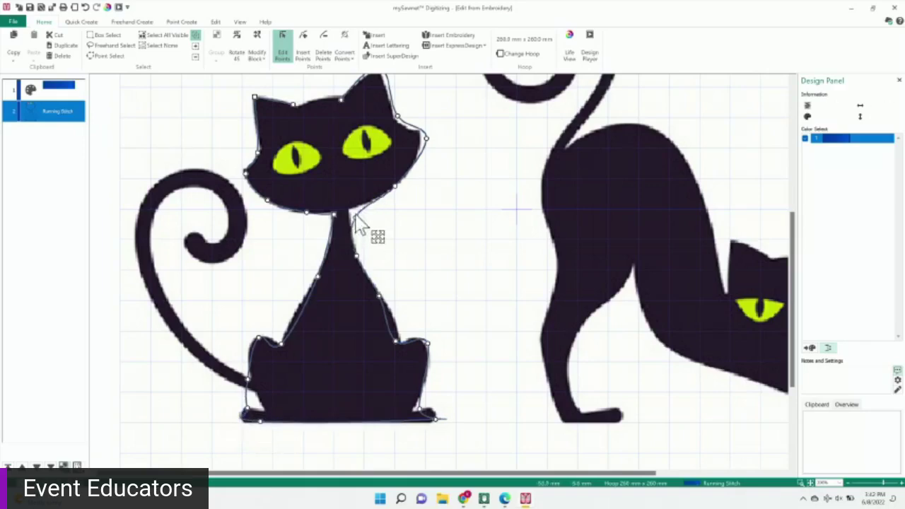
drag(357, 220, 354, 223)
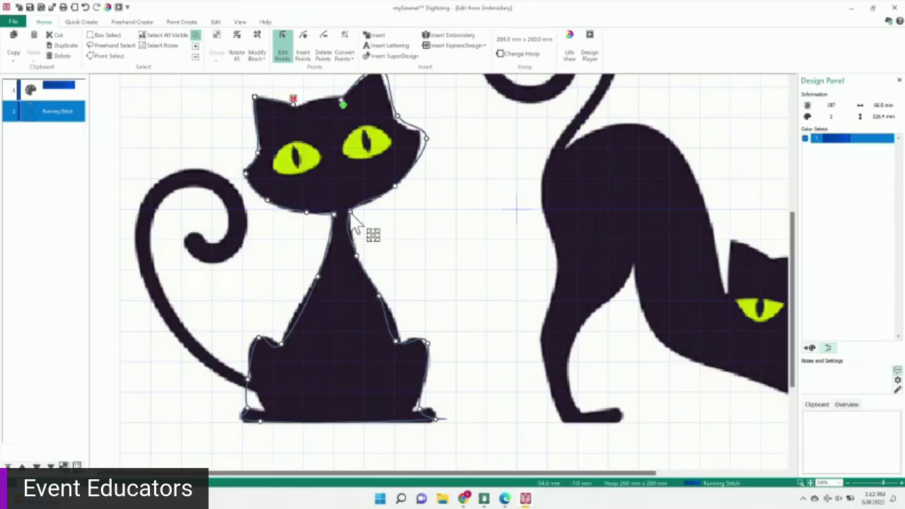
Move the outline point at the right side of the sitting cat's neck onto the edge and refine the points at the right ear's base
click(355, 225)
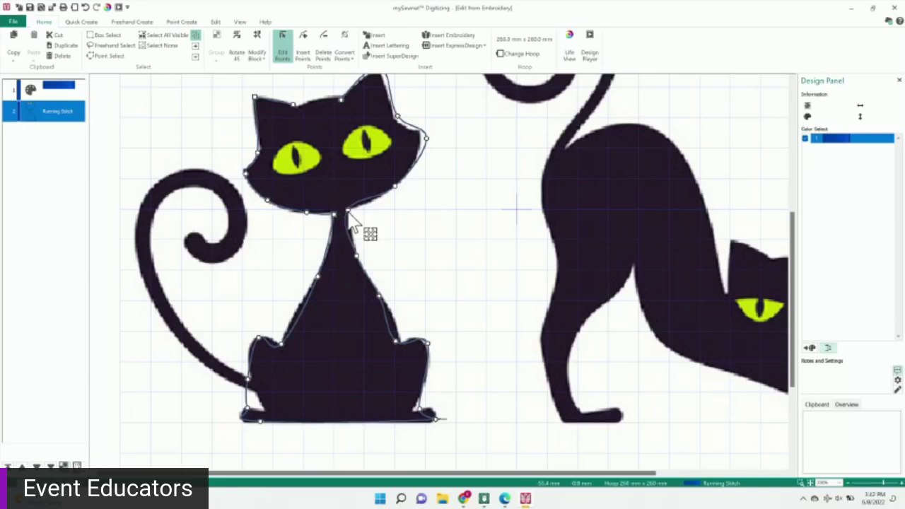
click(349, 210)
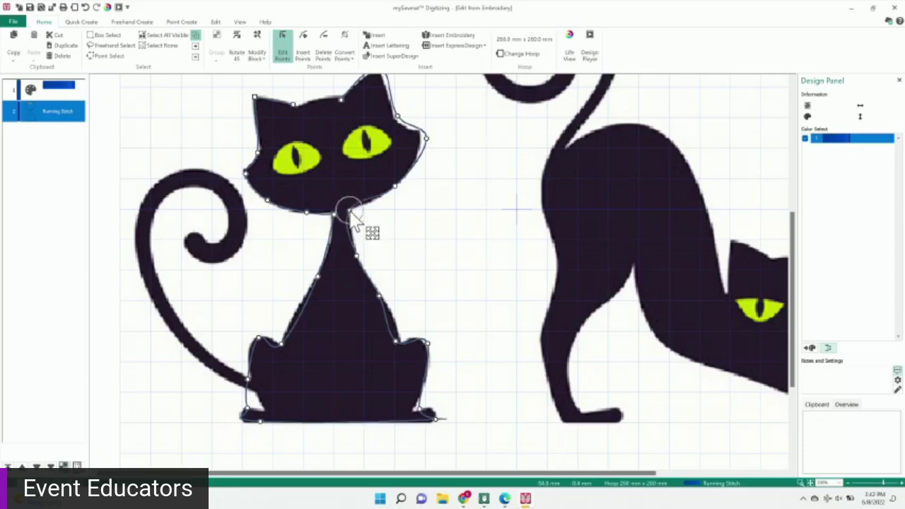
click(350, 213)
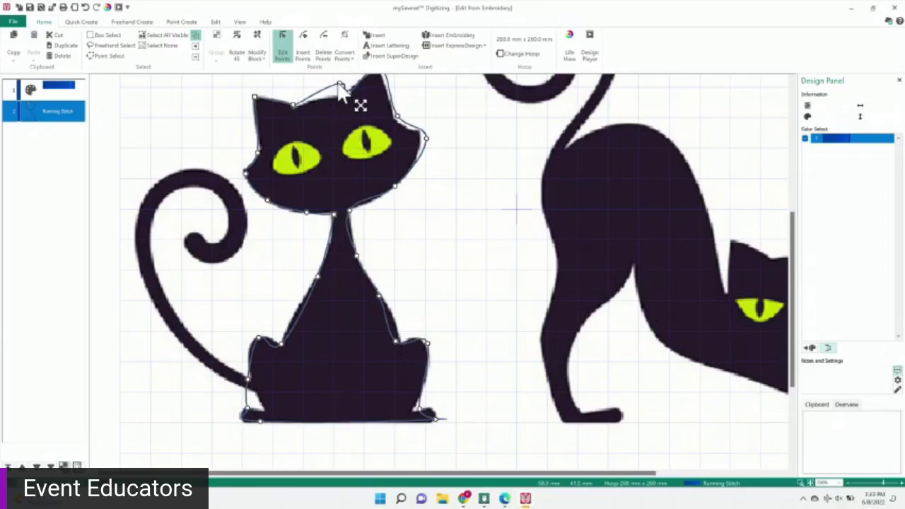
drag(339, 83, 337, 96)
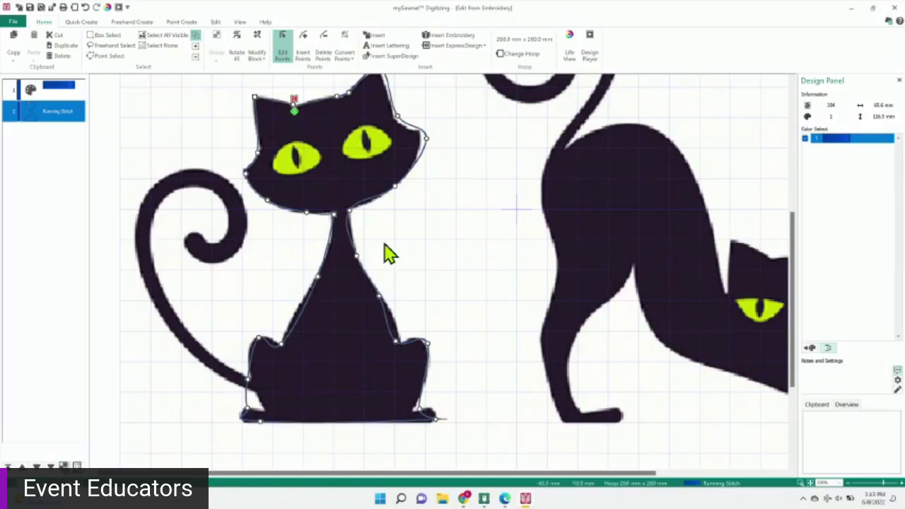
Insert a color change to orange thread 2328 Pumpkin after the running stitch outline
click(67, 126)
right_click(63, 117)
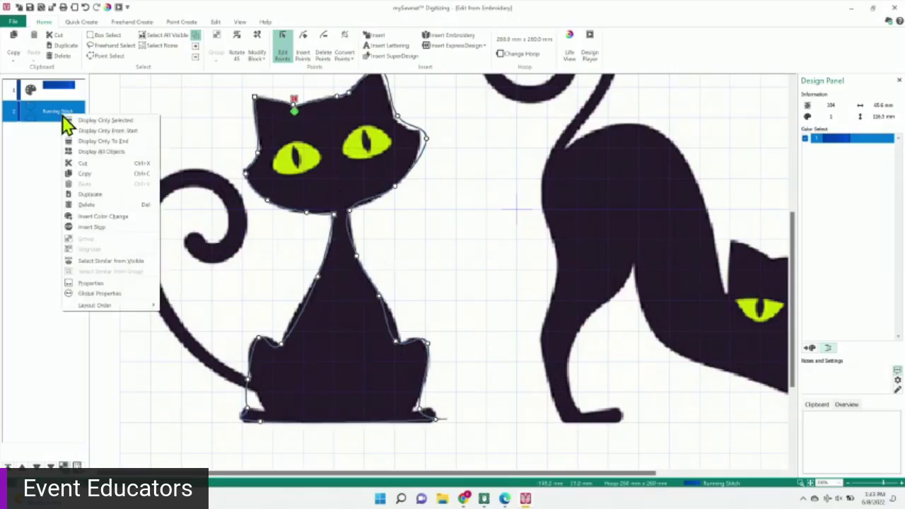
click(101, 219)
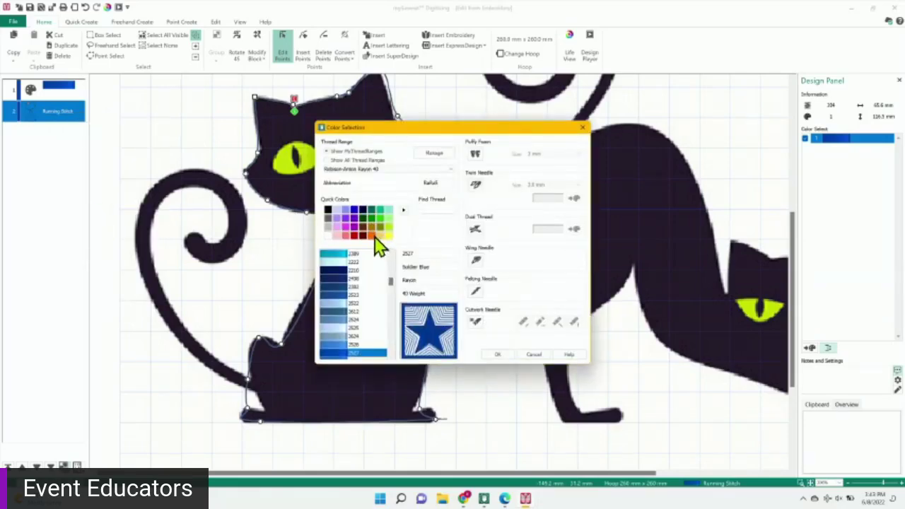
click(374, 238)
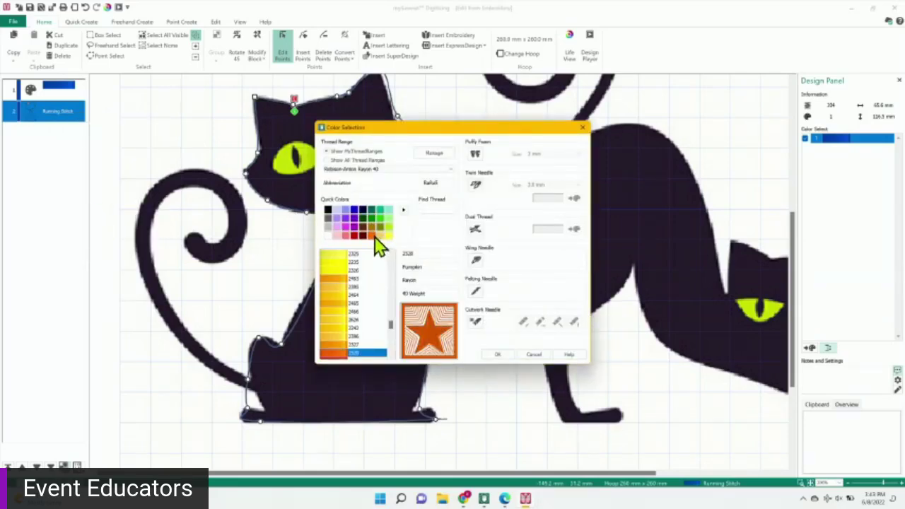
click(495, 355)
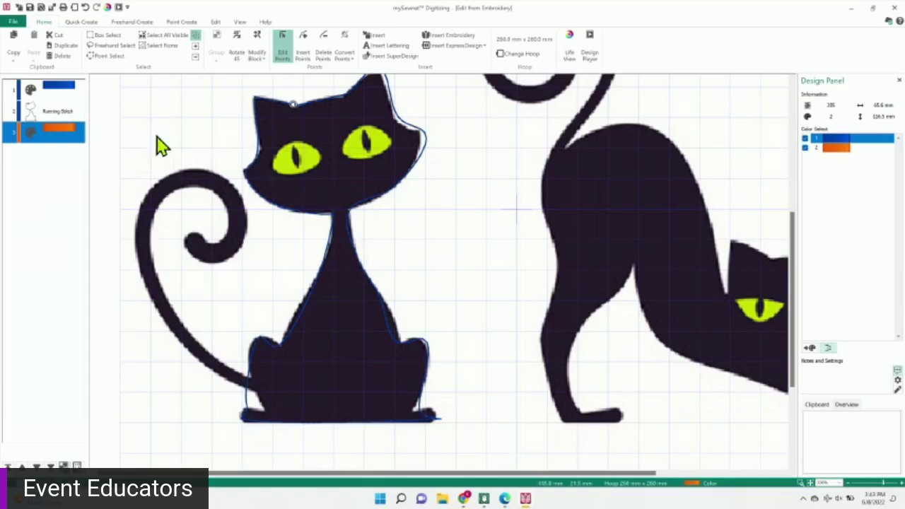
Copy the sitting cat's running stitch outline to the clipboard
click(75, 116)
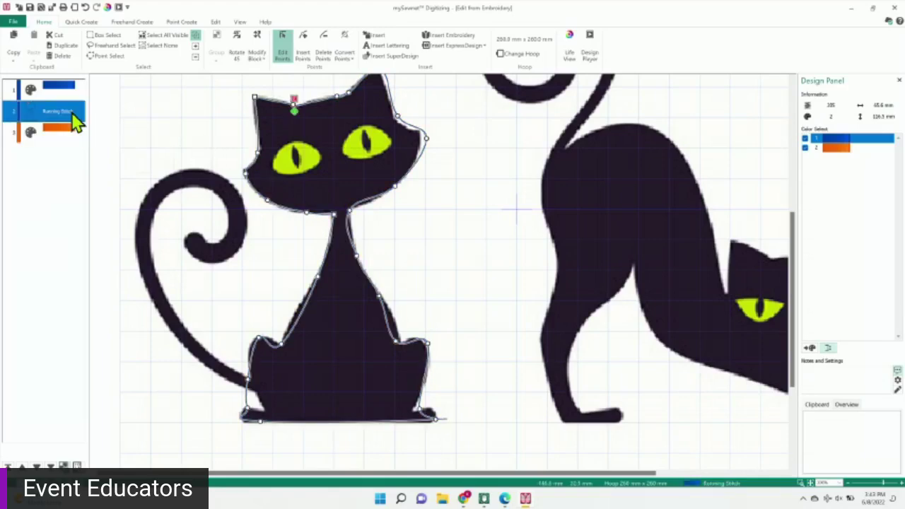
click(72, 114)
click(75, 121)
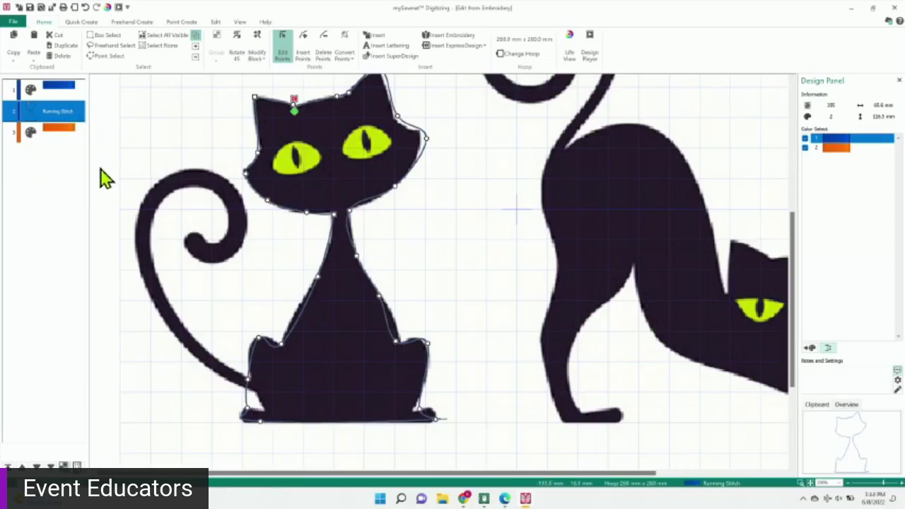
right_click(59, 197)
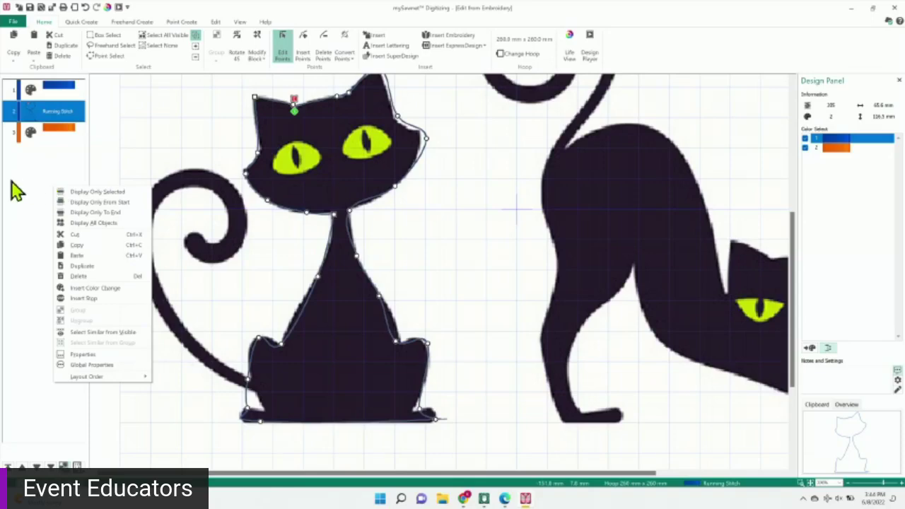
click(21, 193)
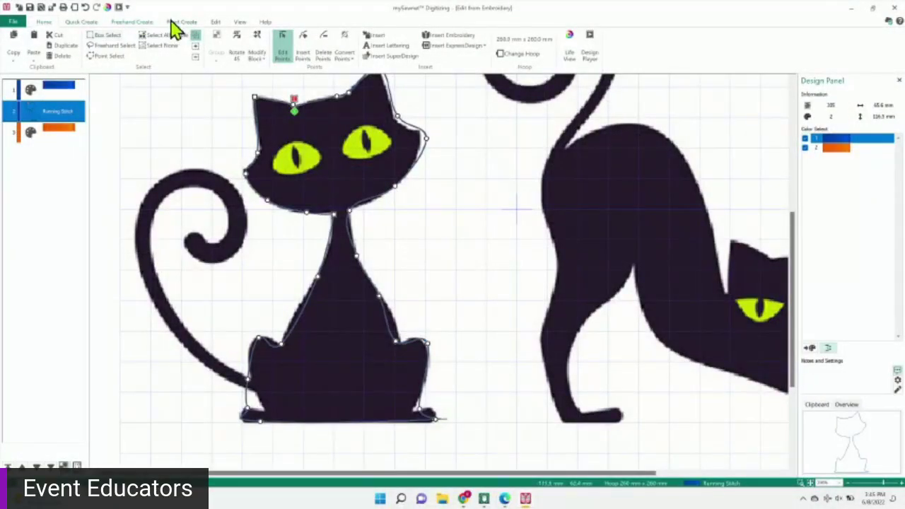
Paste the copied outline and move it after the orange color change in the stitching order
click(84, 23)
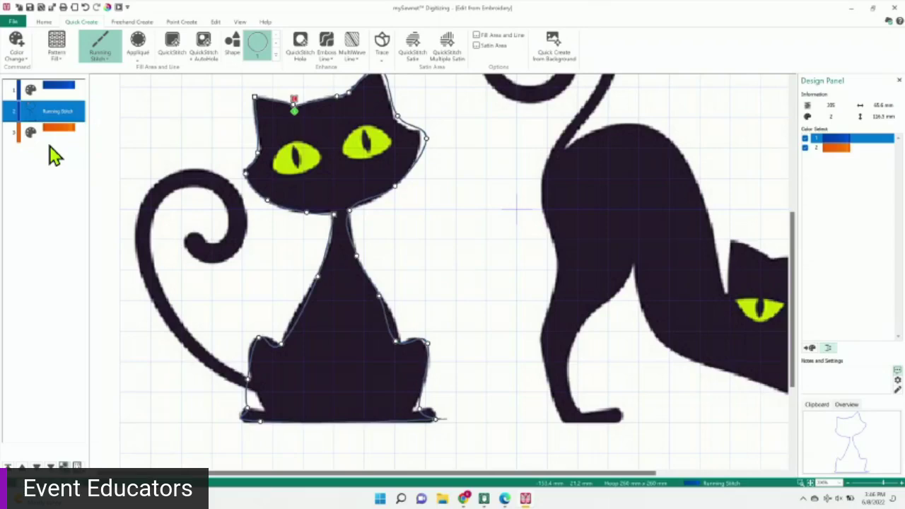
key(Return)
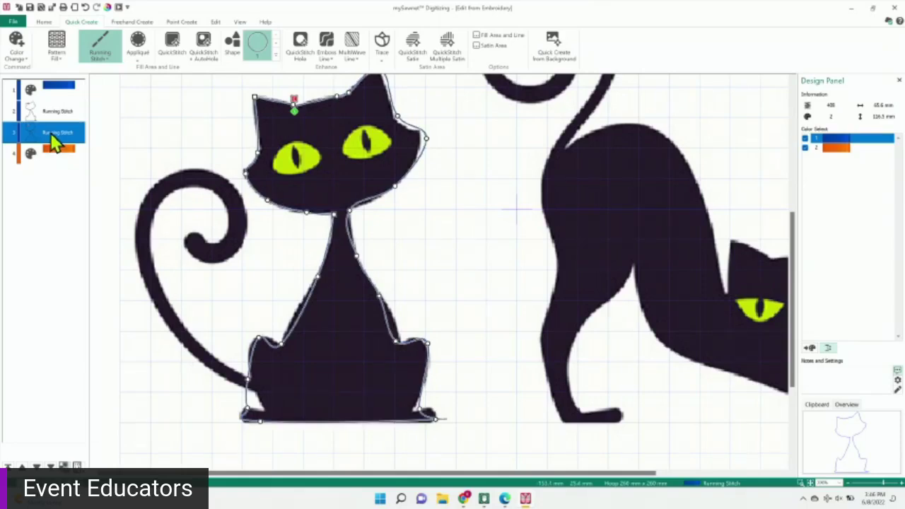
click(64, 465)
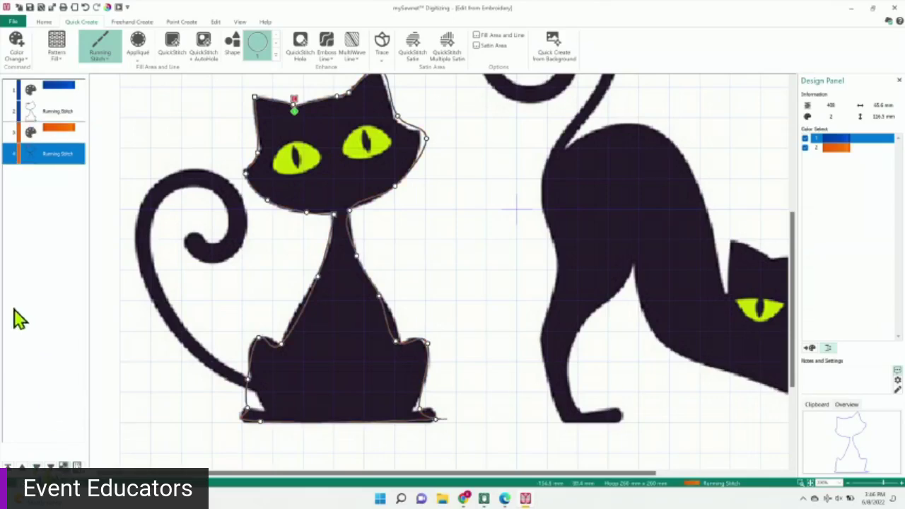
Change the orange outline's line type to Double Stitch with a 2.0 mm stitch length
right_click(56, 164)
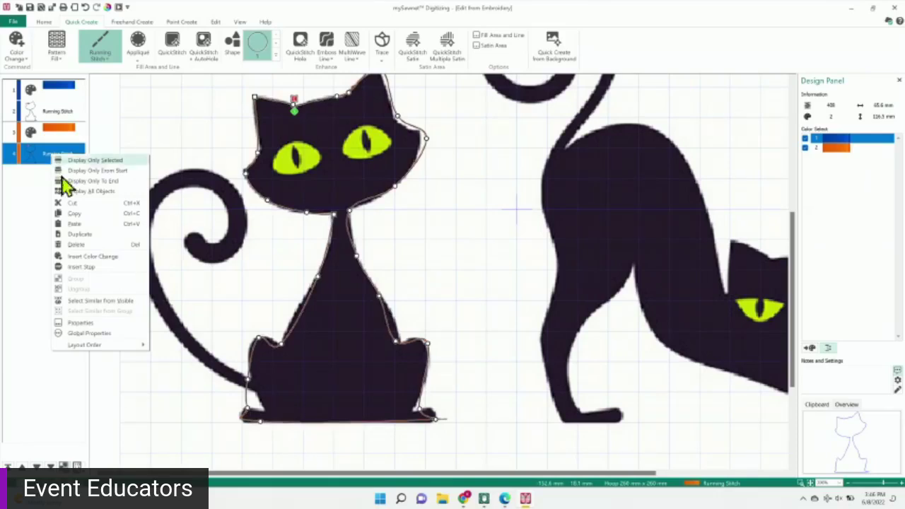
click(88, 322)
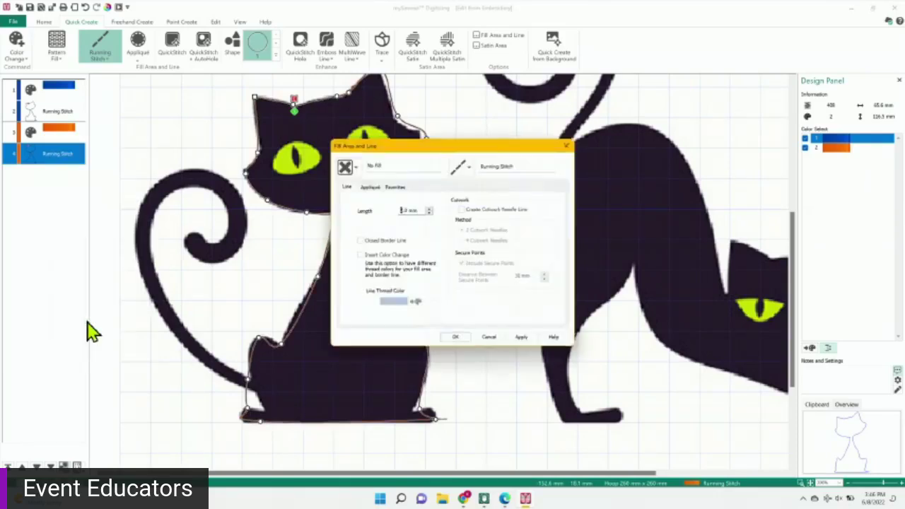
click(468, 169)
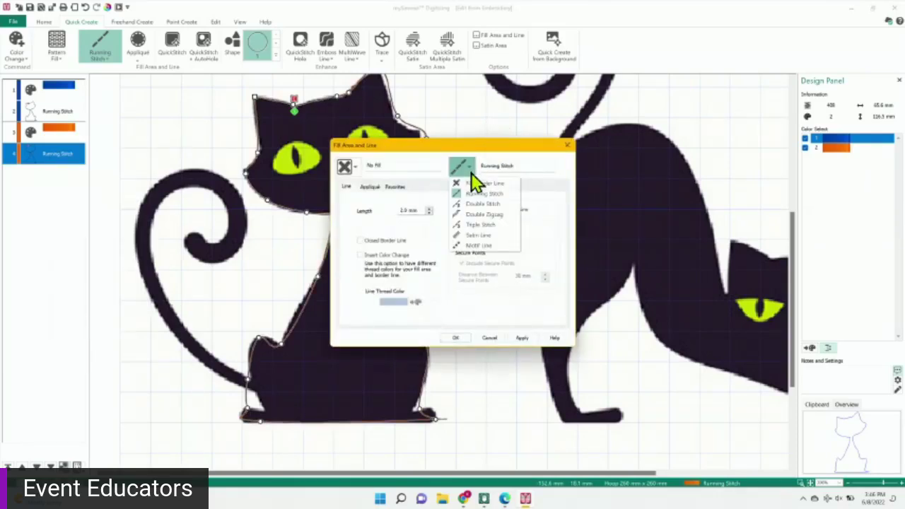
click(483, 204)
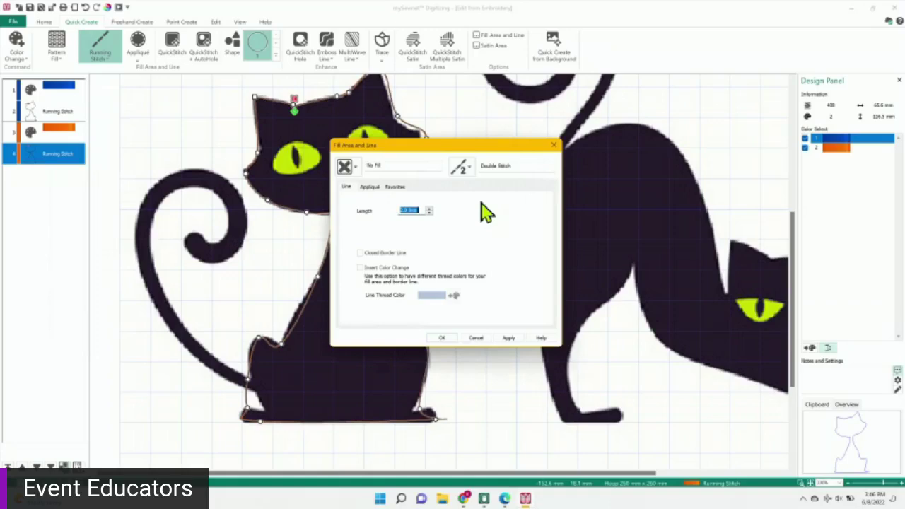
click(502, 340)
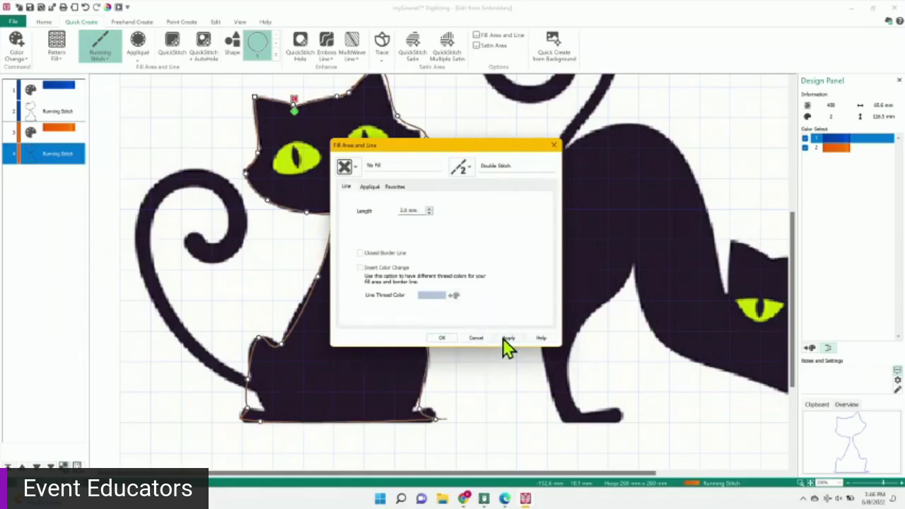
click(442, 339)
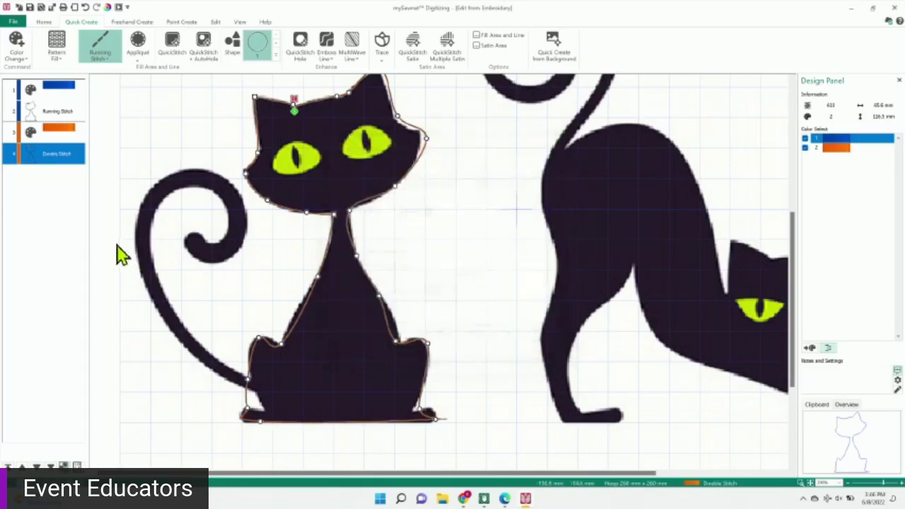
Insert a gray color change after the double stitch outline and paste another running stitch copy after it
right_click(63, 156)
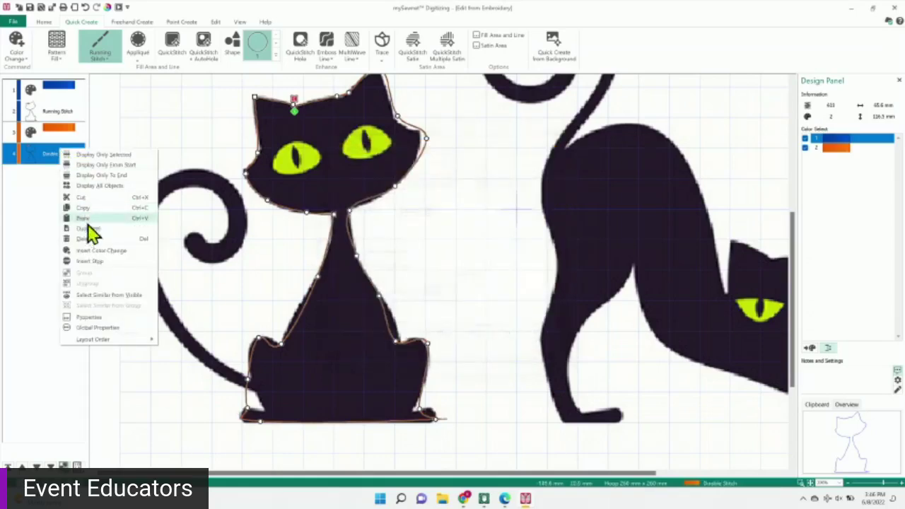
click(100, 255)
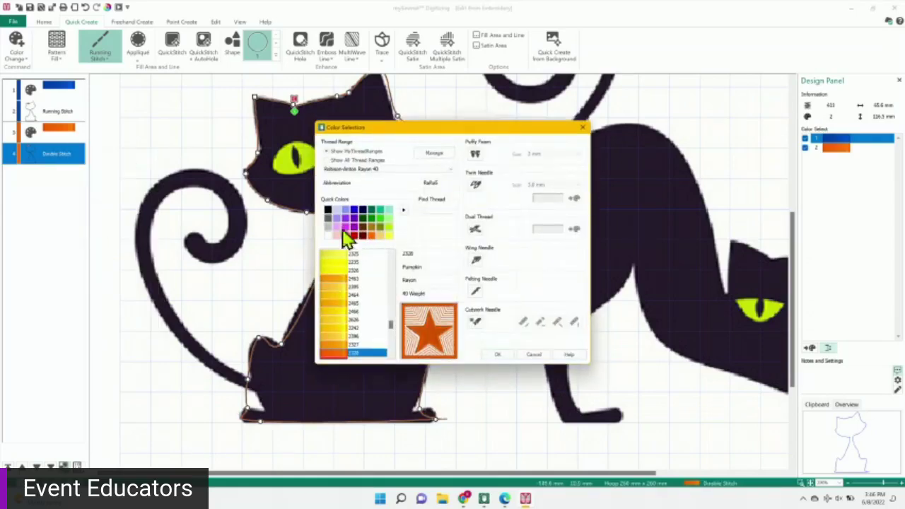
click(334, 225)
click(497, 354)
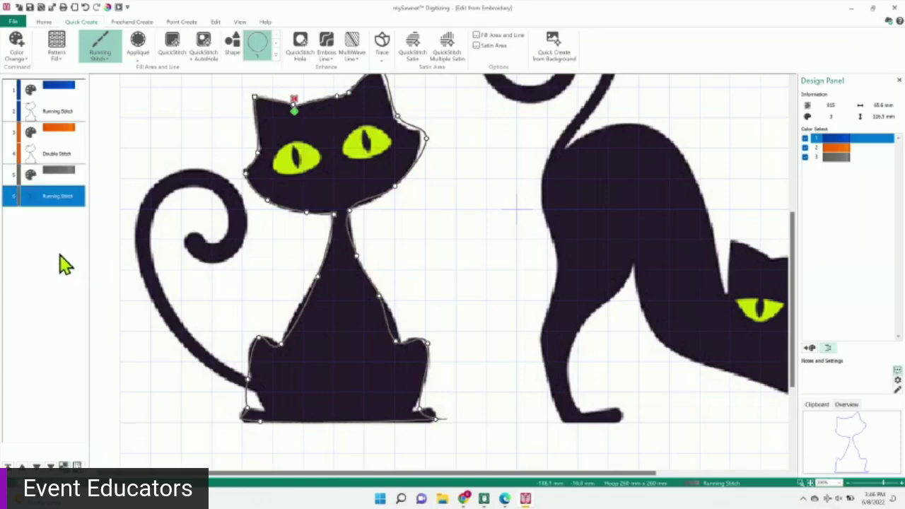
Change the gray outline to a Satin Line 3.5 mm wide with density 3
right_click(43, 202)
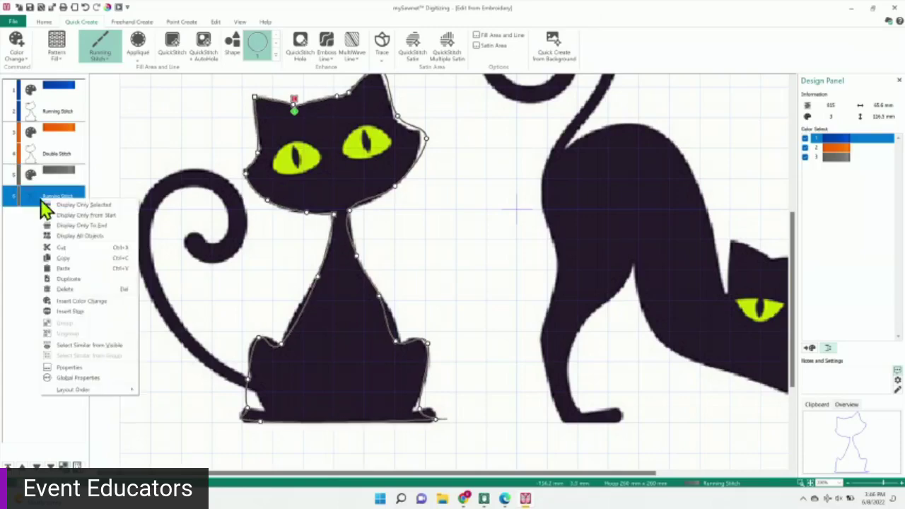
click(74, 367)
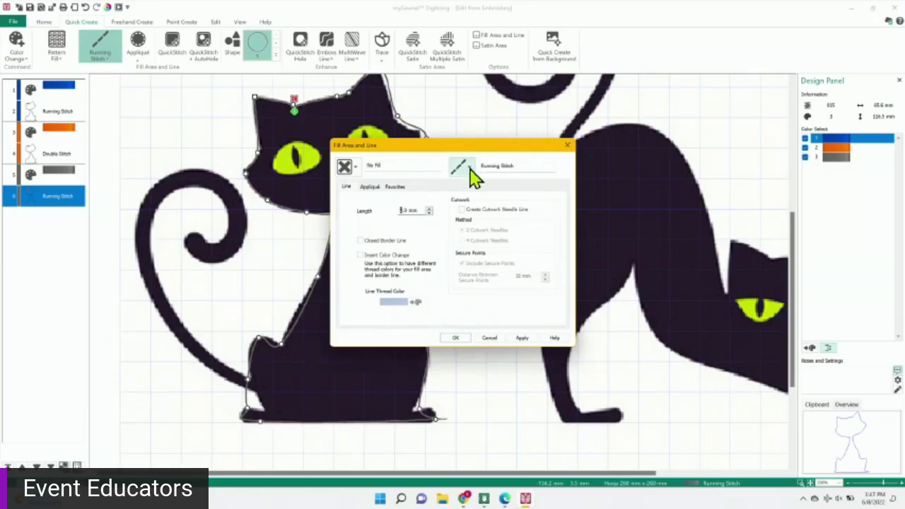
click(460, 166)
click(477, 236)
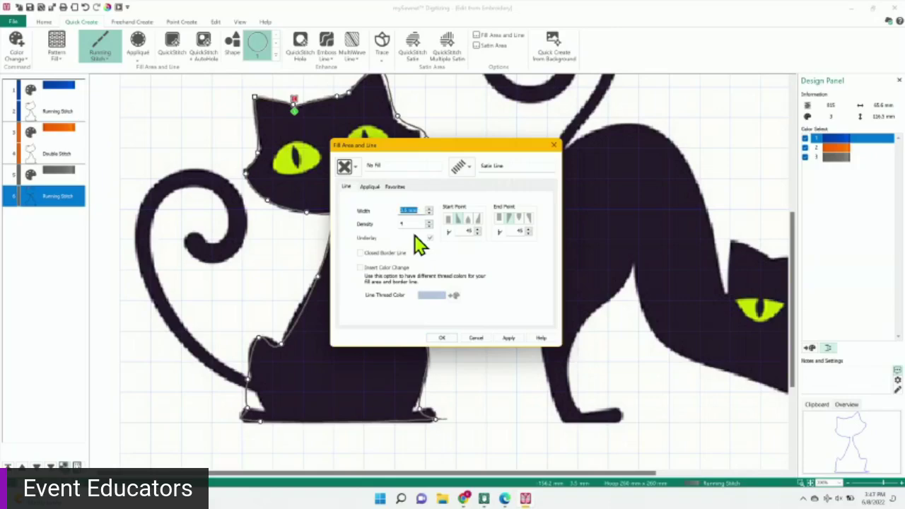
key(Tab)
click(508, 338)
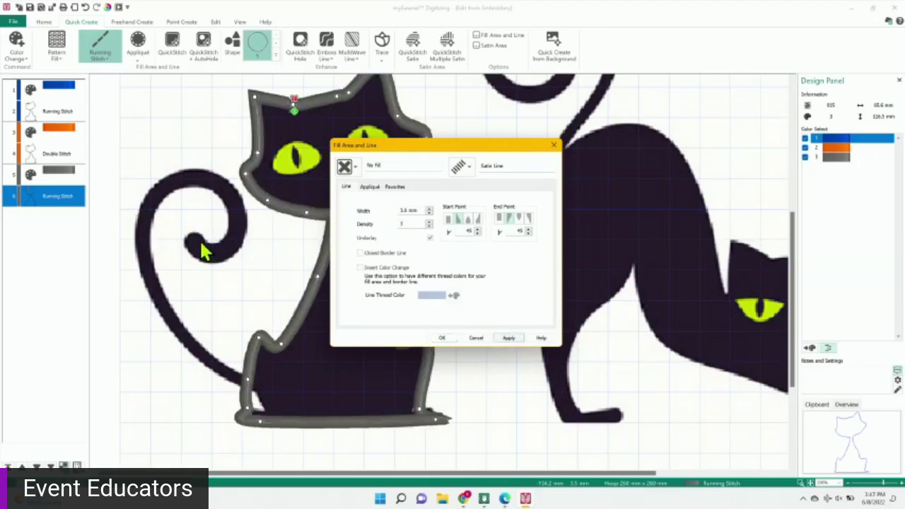
click(442, 338)
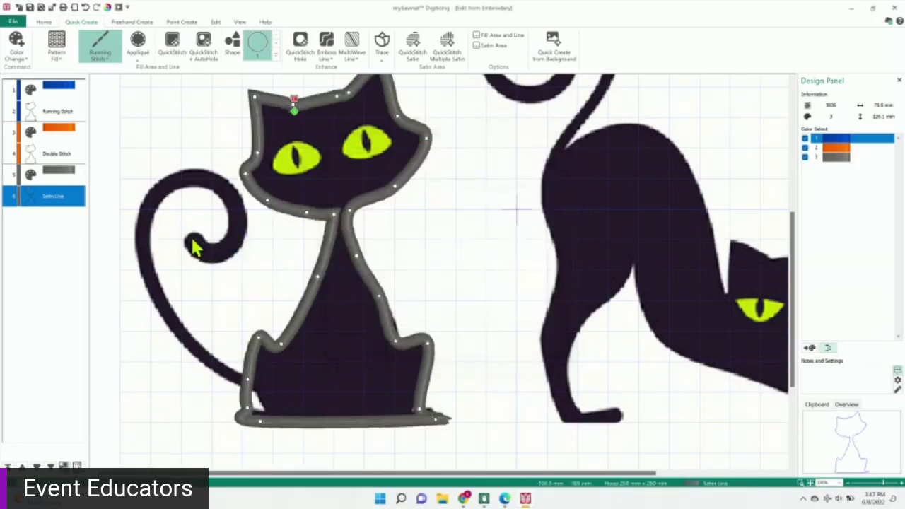